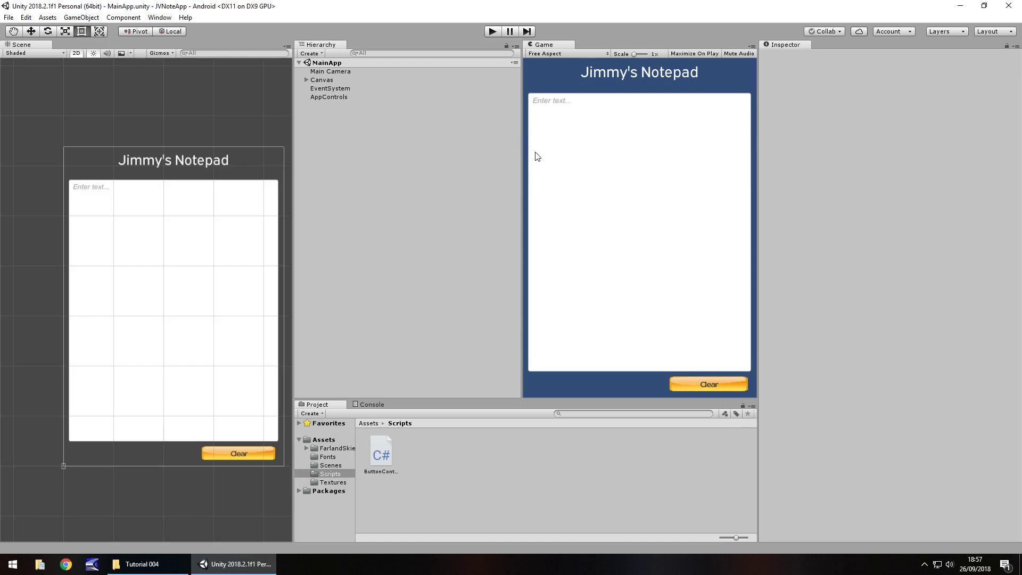
# - Dismiss the Window menu and open the Asset Store with Ctrl+9
pyautogui.click(163, 19)
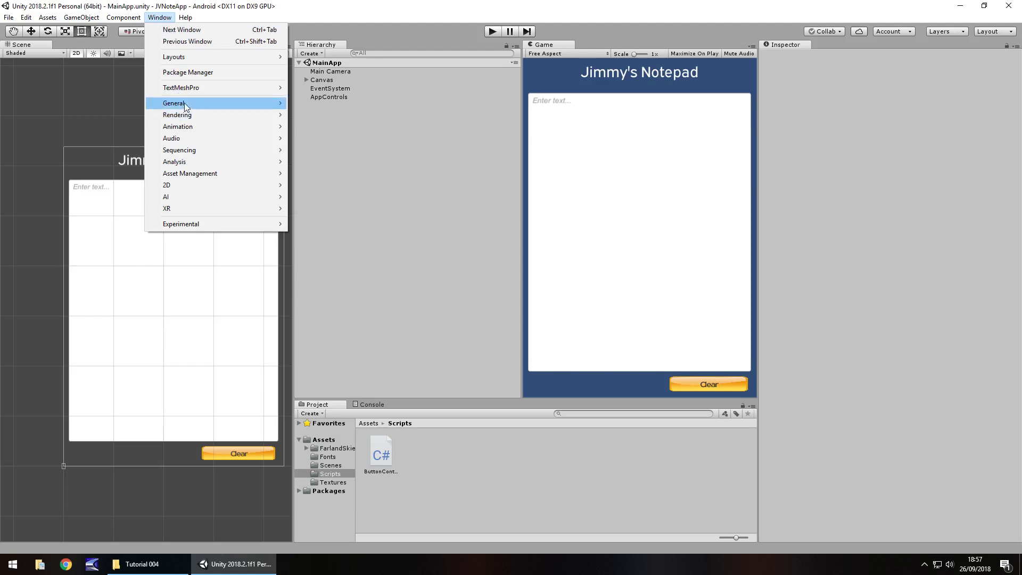
pyautogui.moveTo(185, 104)
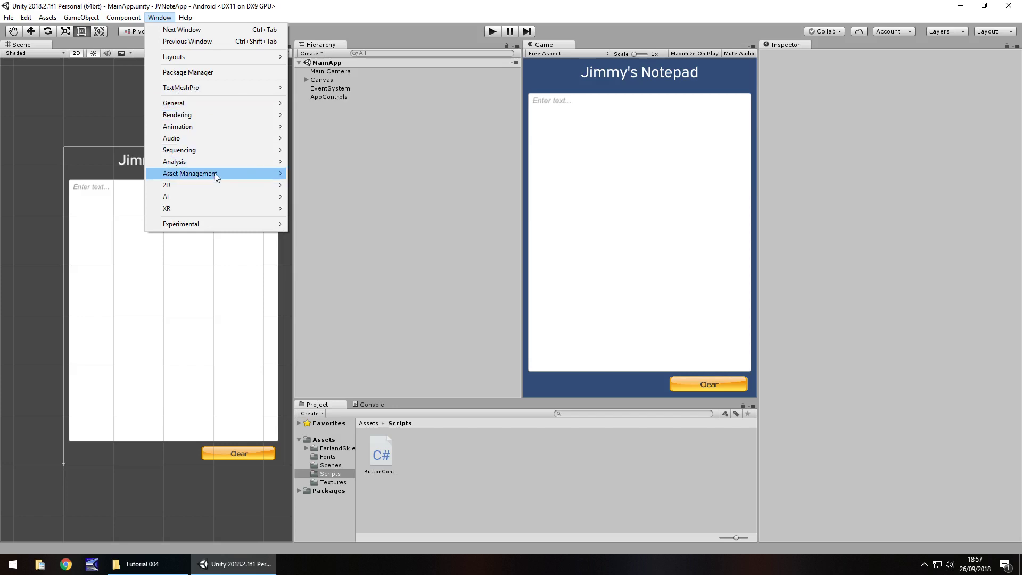
pyautogui.click(420, 129)
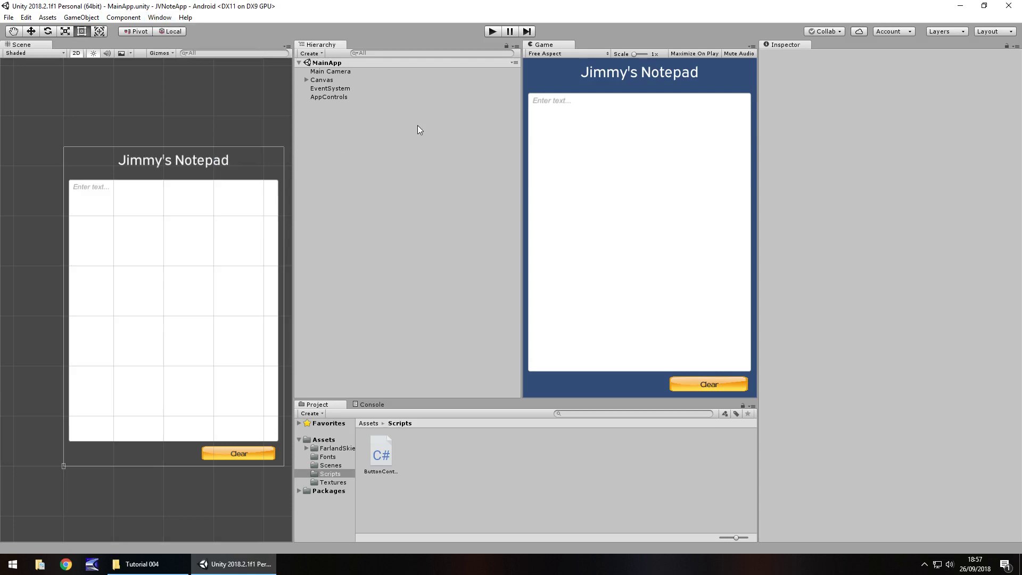
pyautogui.hotkey('ctrl', '9')
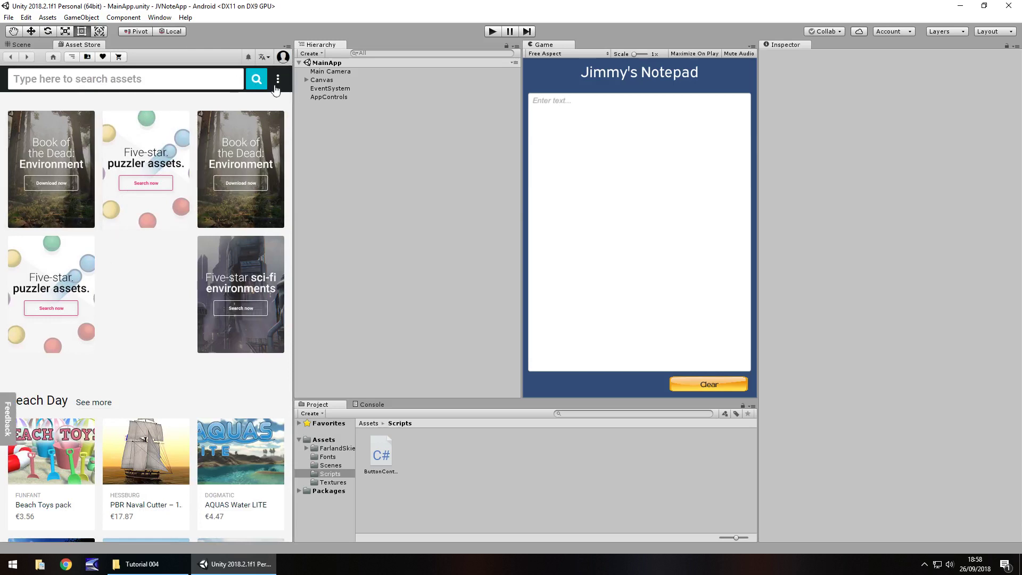
# - Search the Asset Store for 'farland' and open the Farland Skies - Cloudy Crown page
pyautogui.click(279, 80)
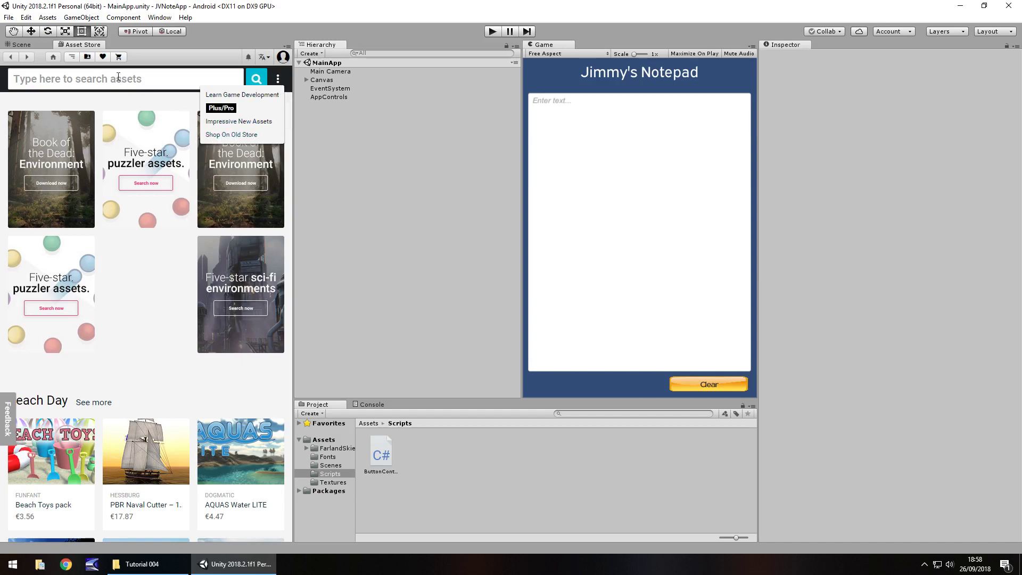
pyautogui.click(116, 79)
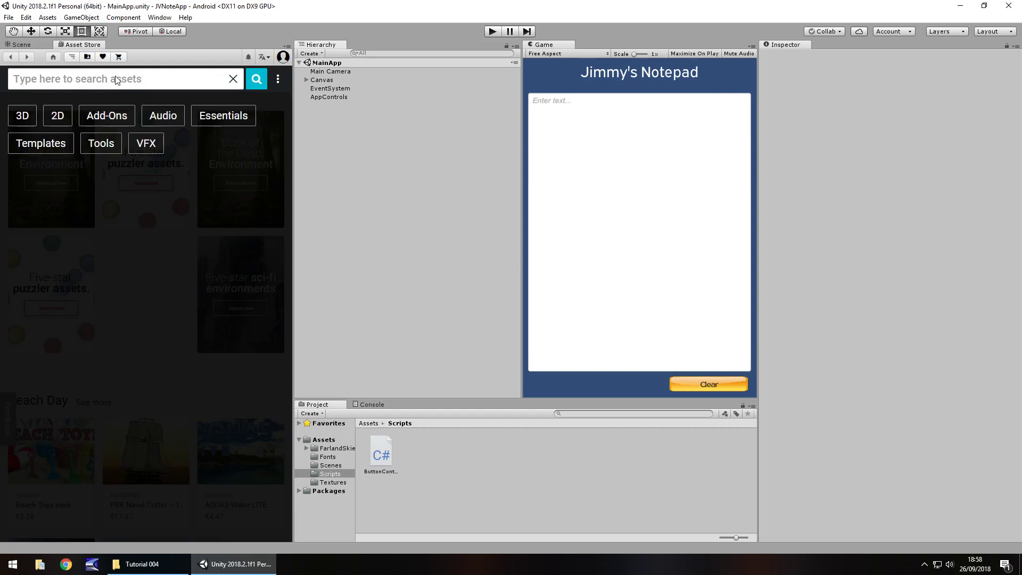
pyautogui.write('farland')
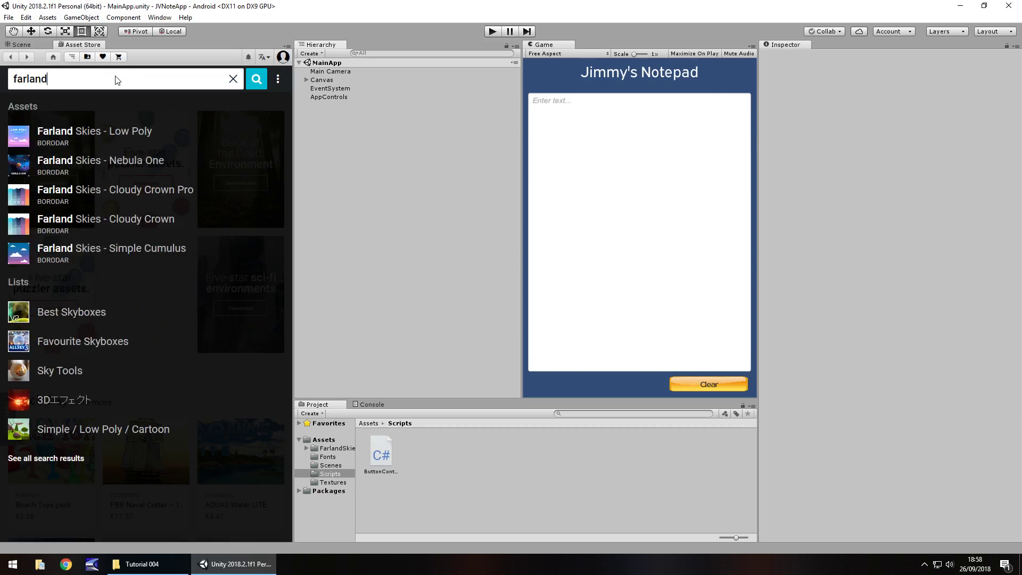
pyautogui.click(70, 221)
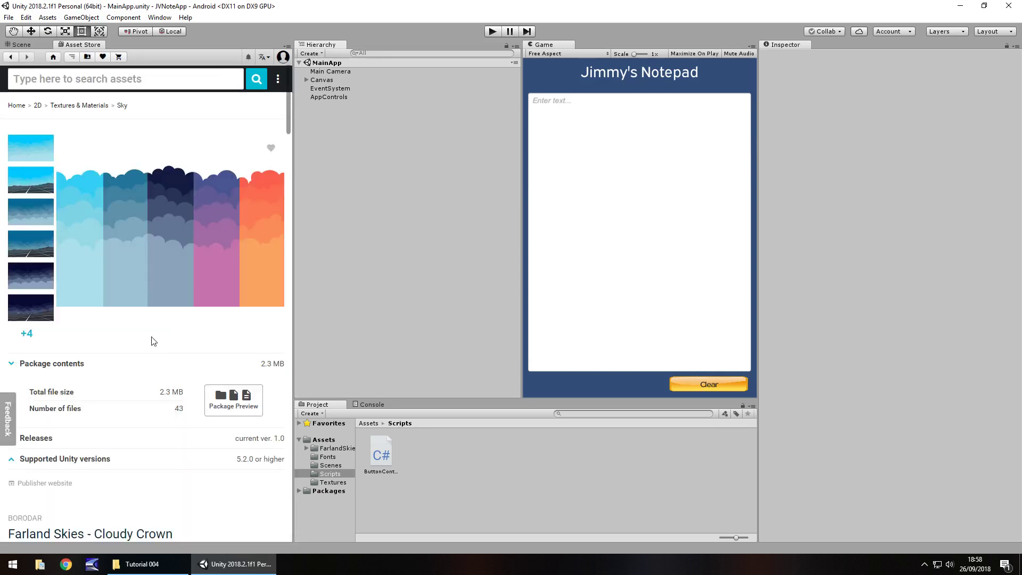
pyautogui.scroll(-5, 144, 333)
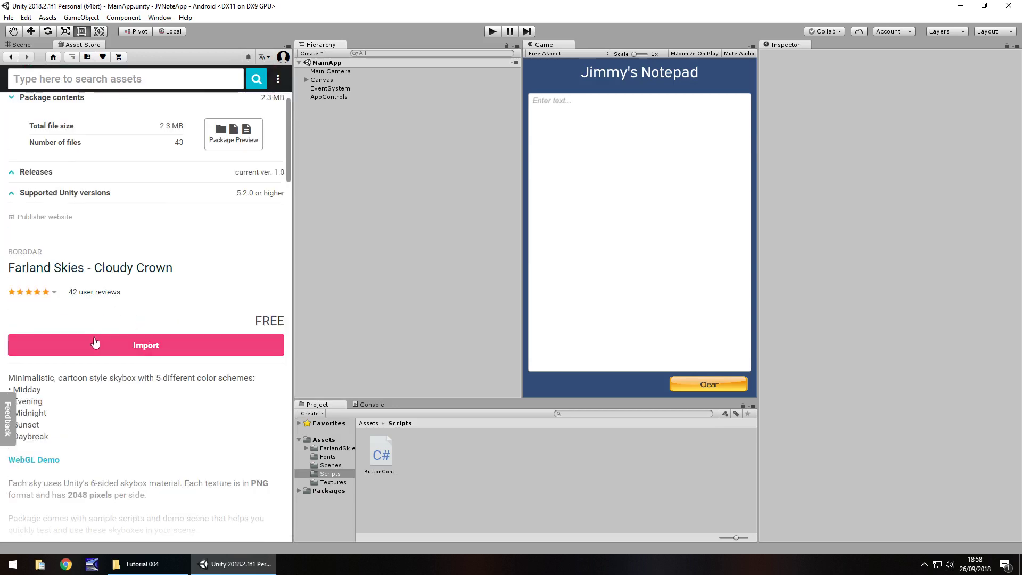
pyautogui.scroll(5, 93, 320)
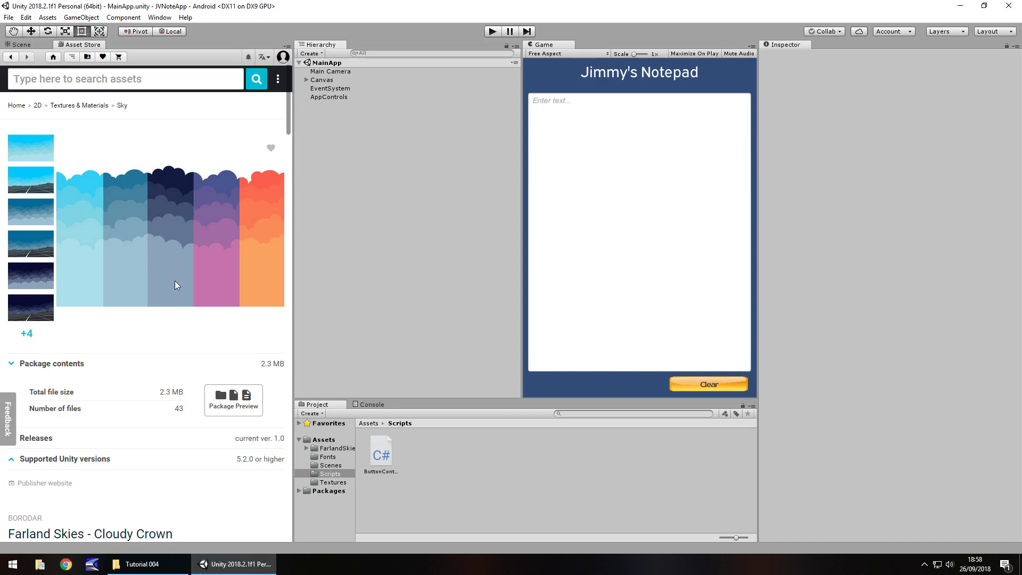
# - Switch to the old Asset Store and search it for 'skybox'
pyautogui.click(278, 79)
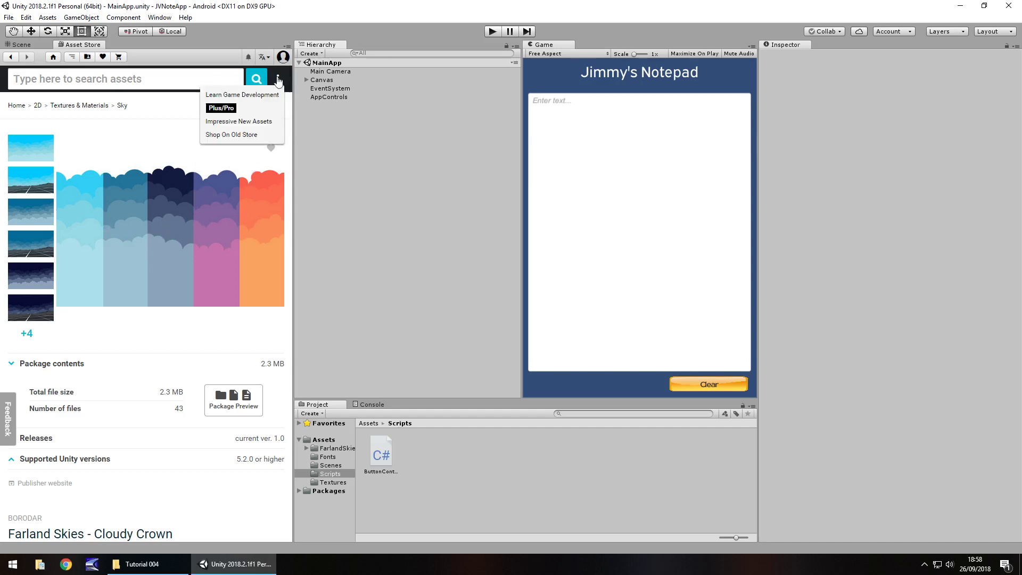
pyautogui.click(220, 136)
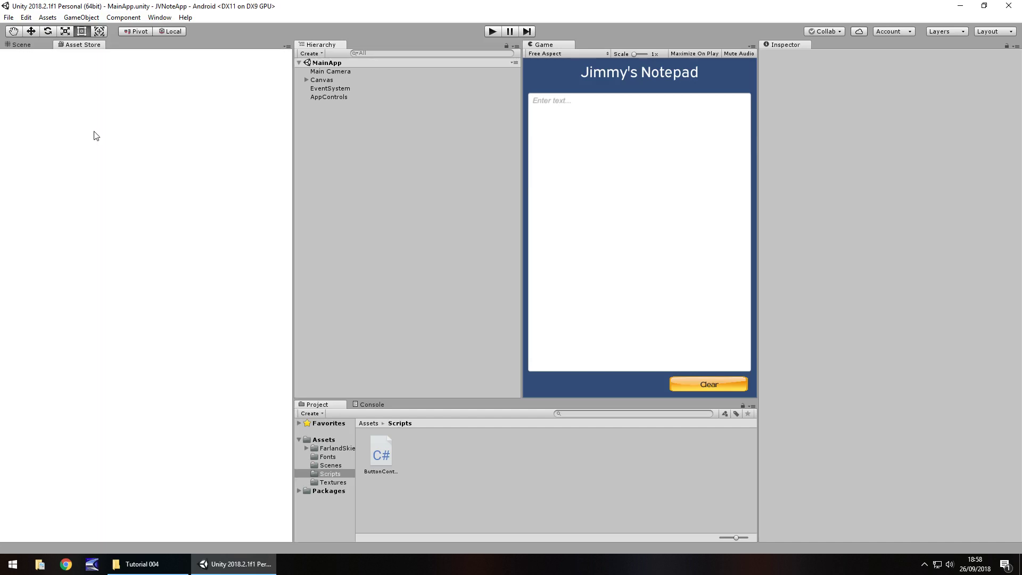
pyautogui.click(98, 79)
pyautogui.write('skybox')
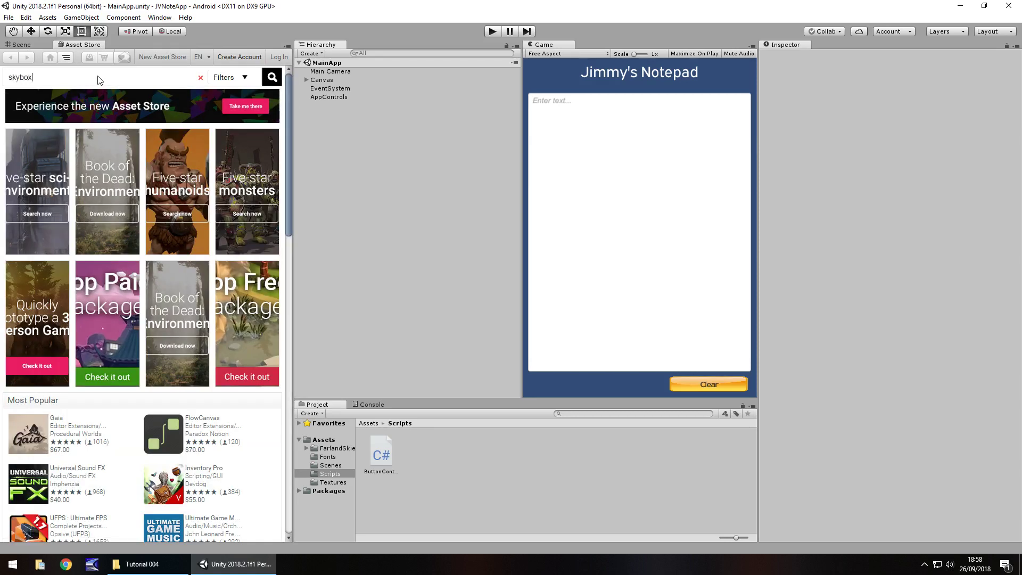
pyautogui.press('Return')
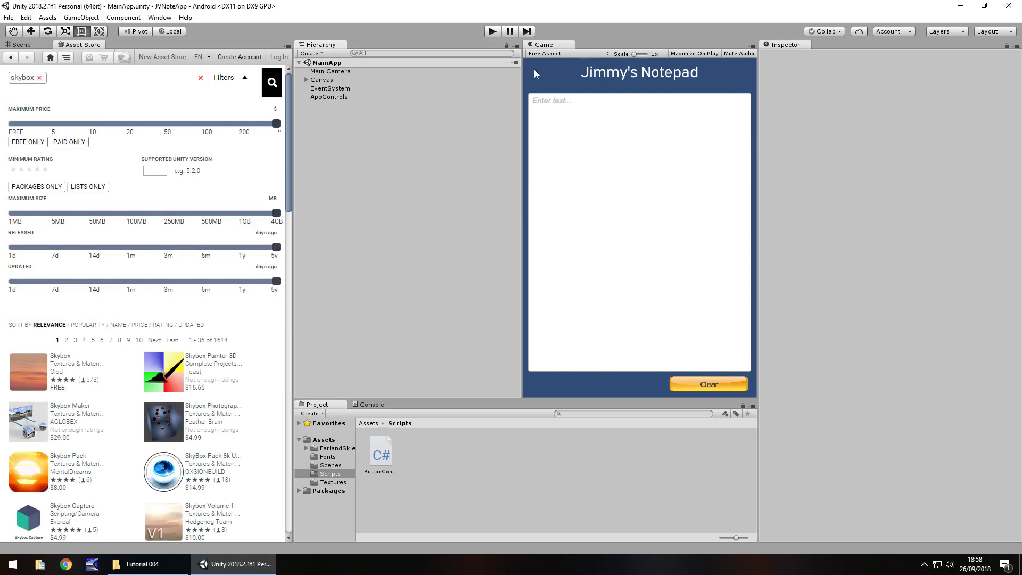
# - Limit the skybox results to free assets and open Farland Skies - Cloudy Crown
pyautogui.click(26, 143)
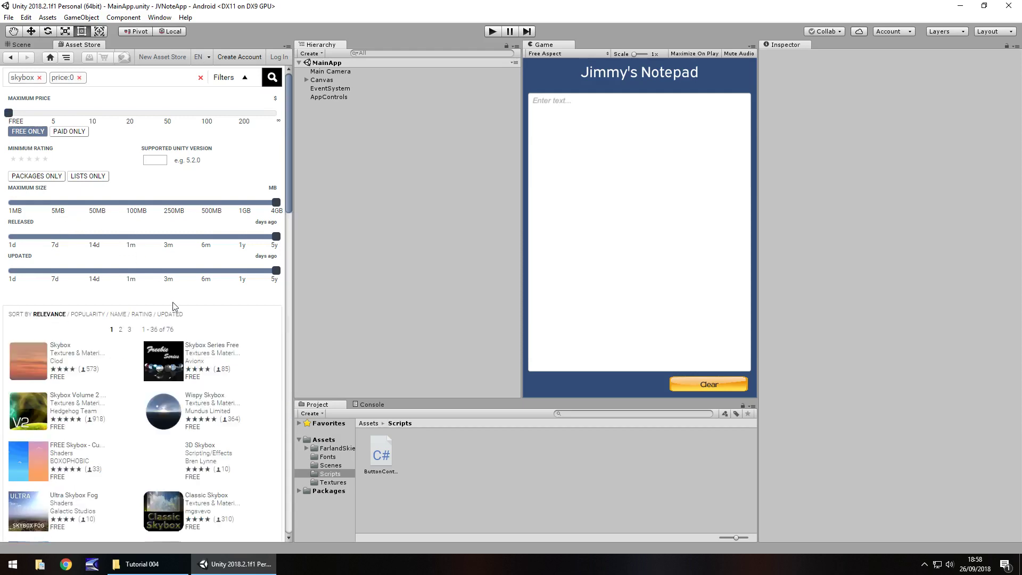
pyautogui.scroll(-4, 130, 295)
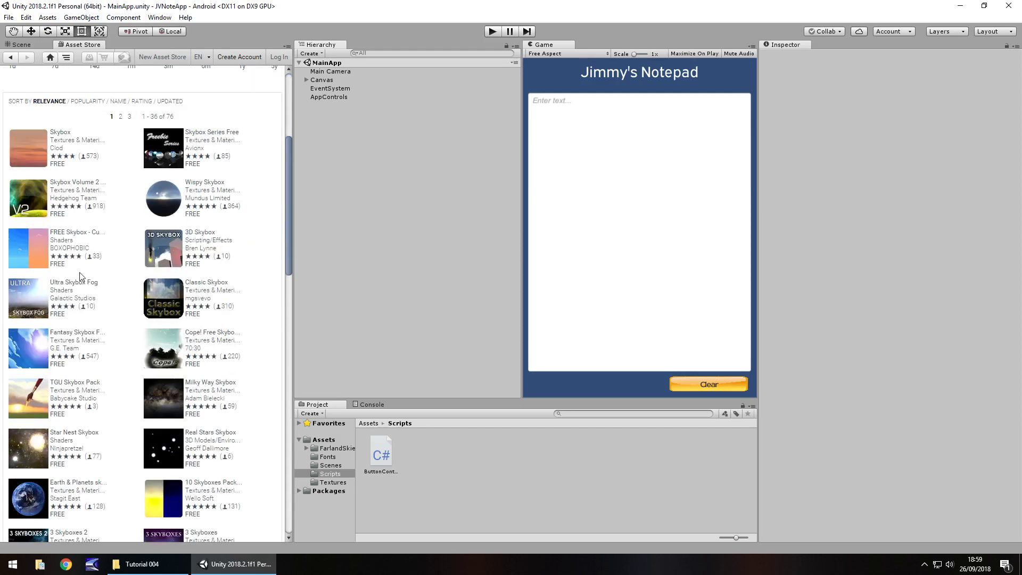
pyautogui.scroll(-3, 78, 274)
pyautogui.scroll(-4, 79, 276)
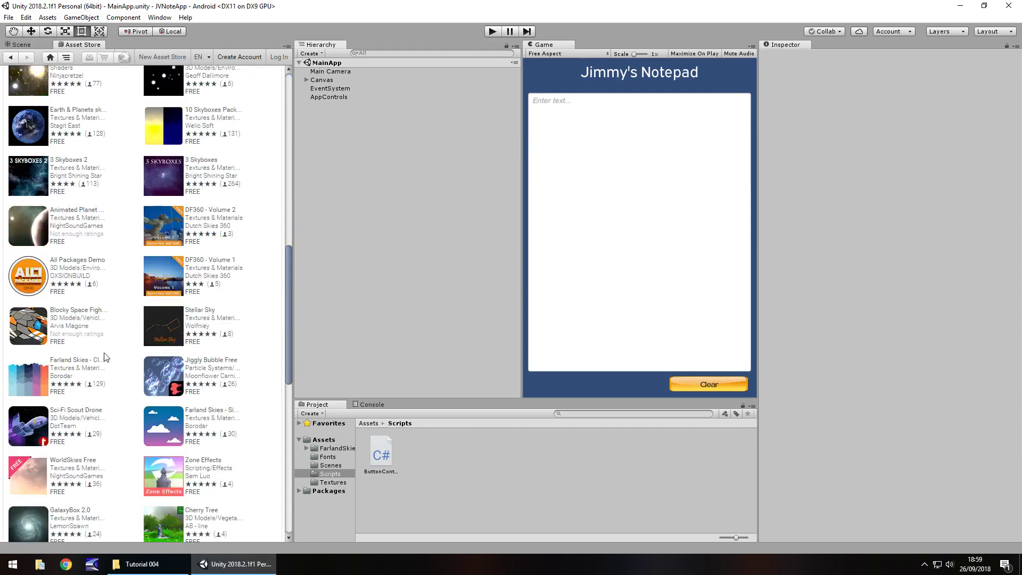
pyautogui.click(64, 362)
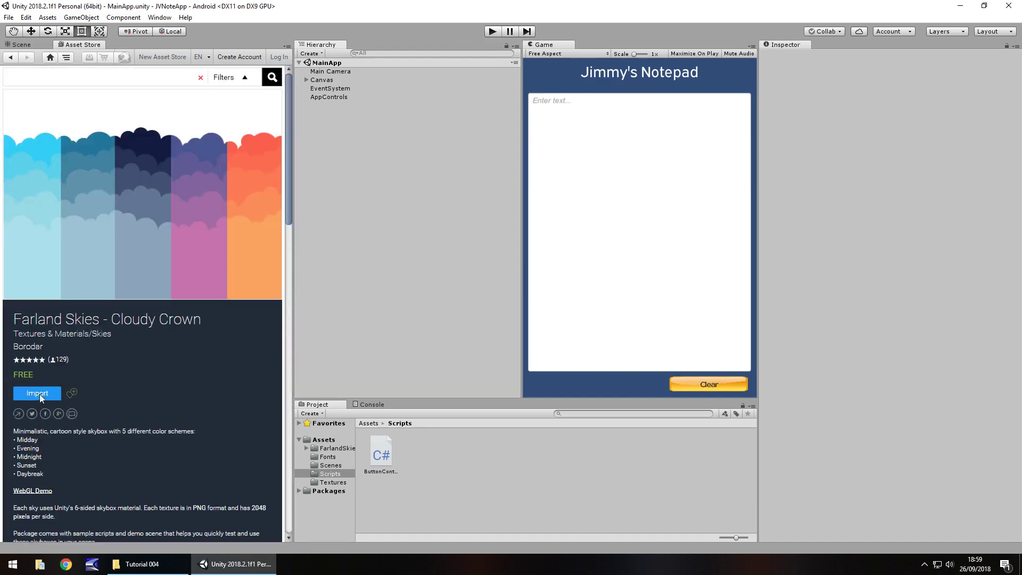
# - Back in the Scene view, open Assets > FarlandSkies > Skyboxes and the Window > Rendering menu
pyautogui.click(20, 44)
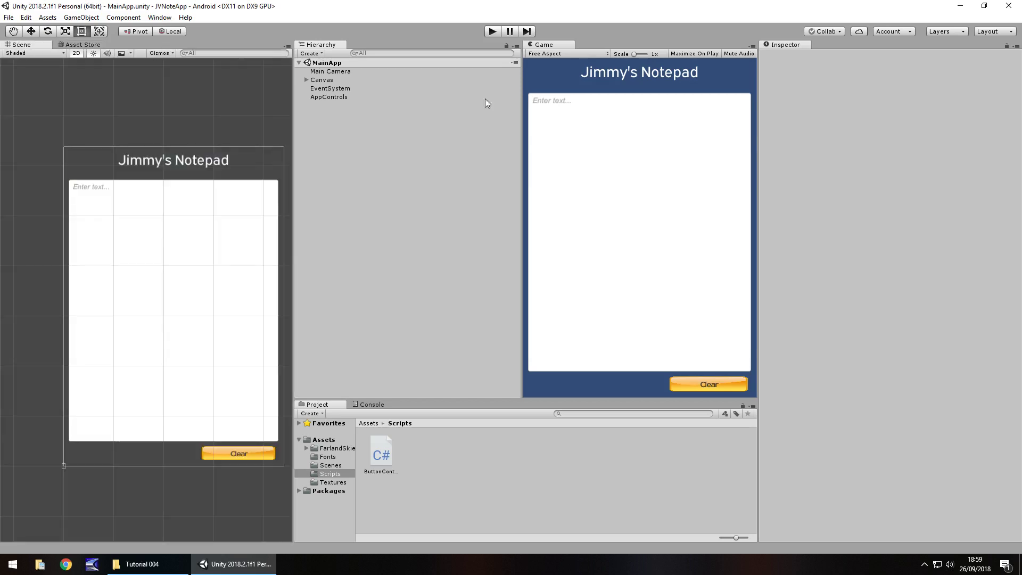
pyautogui.click(353, 449)
pyautogui.moveTo(356, 453); pyautogui.dragTo(382, 454)
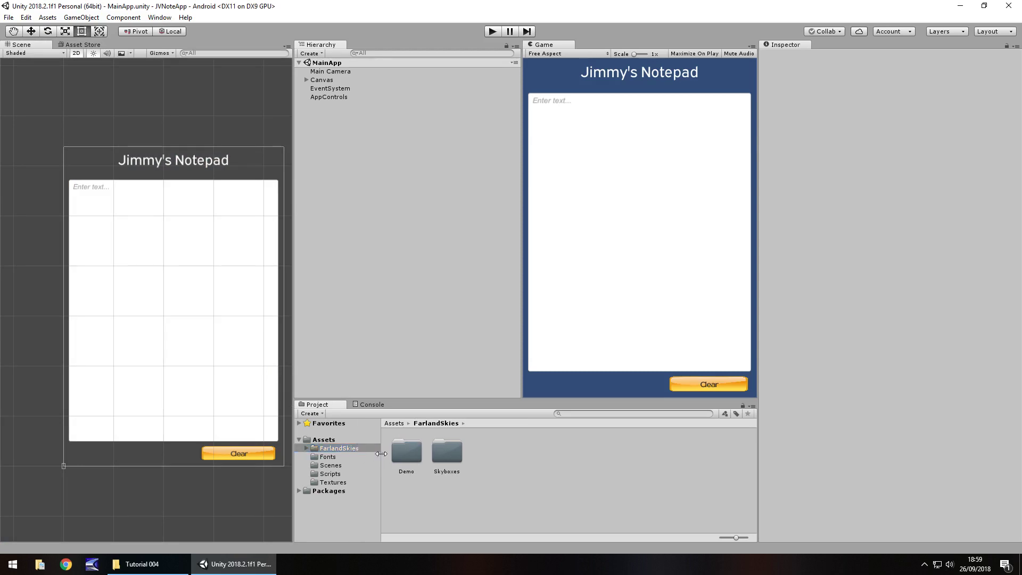
pyautogui.doubleClick(446, 456)
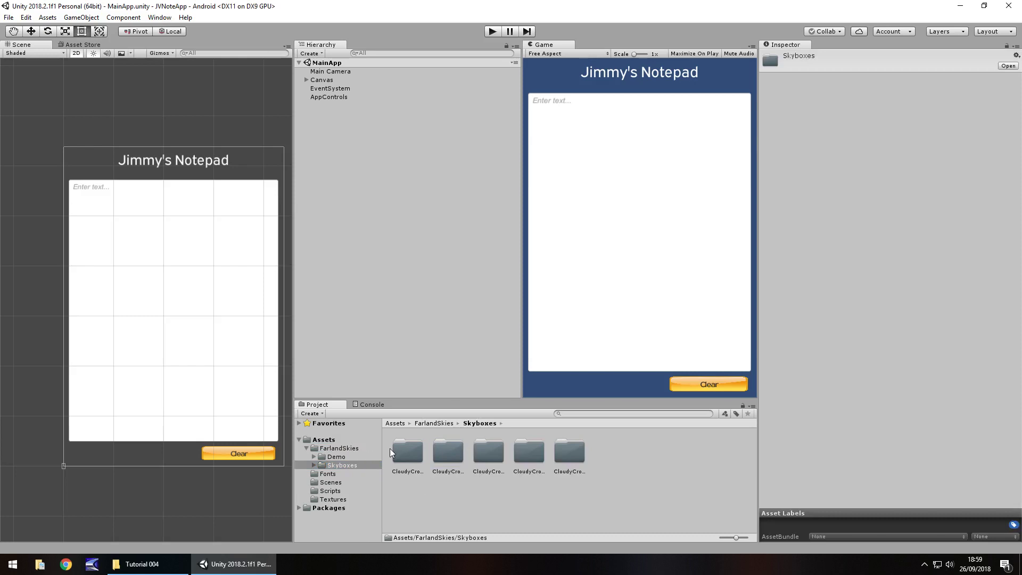
pyautogui.click(165, 19)
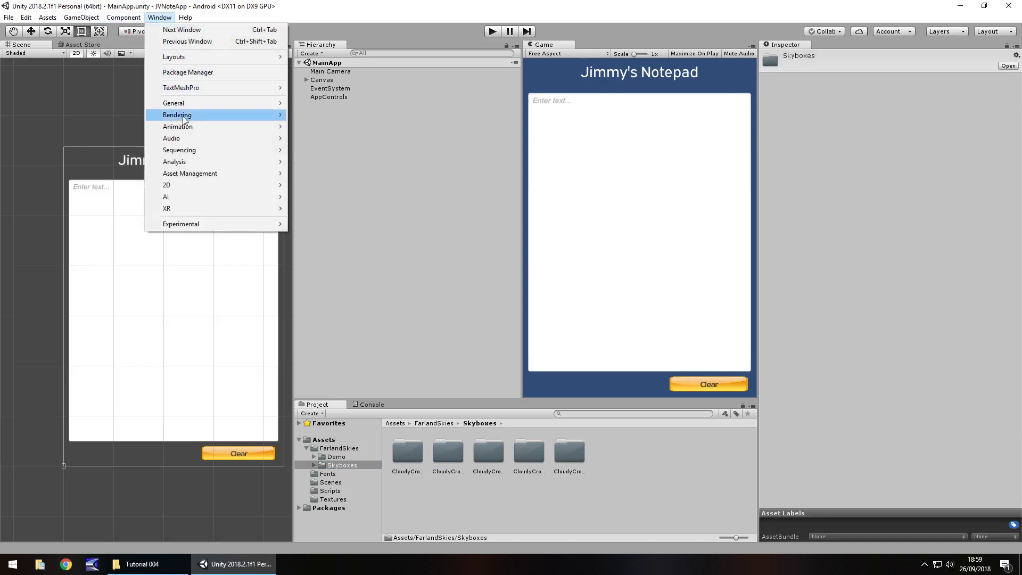
pyautogui.moveTo(186, 120)
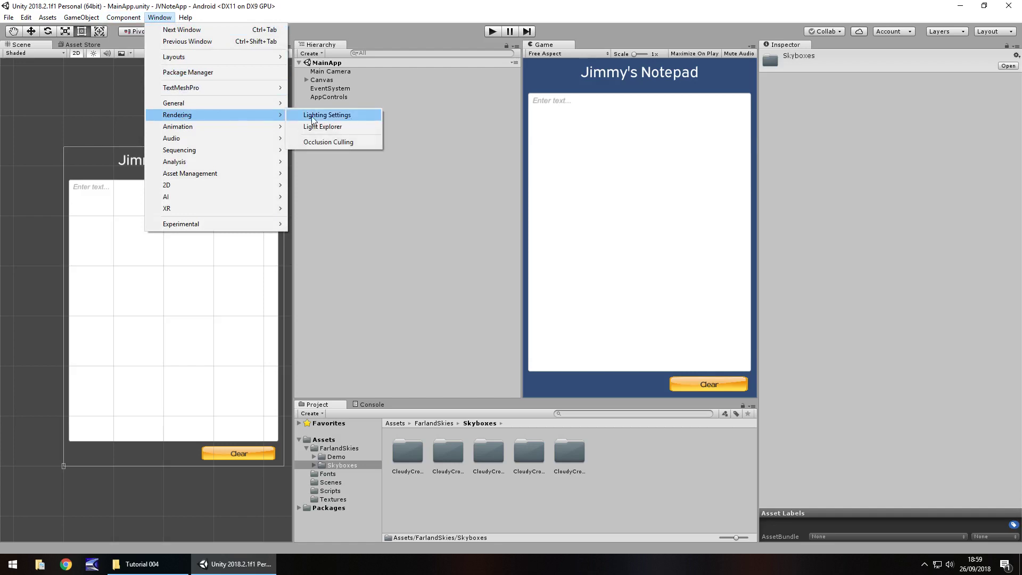
# - In Lighting Settings, try the CloudyCrown skyboxes and settle on CloudyCrown_Midnight as the skybox material
pyautogui.click(341, 116)
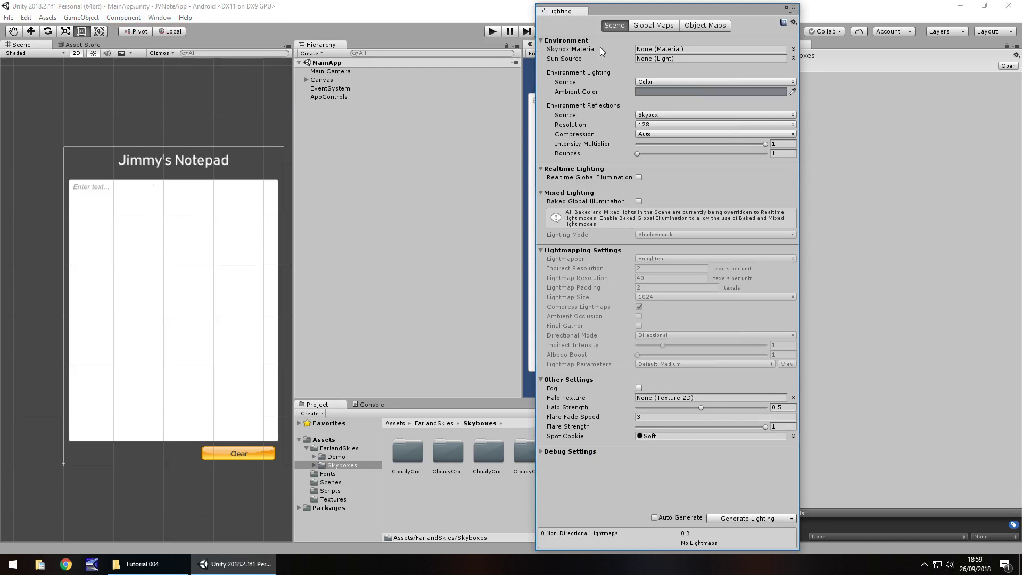
pyautogui.click(793, 49)
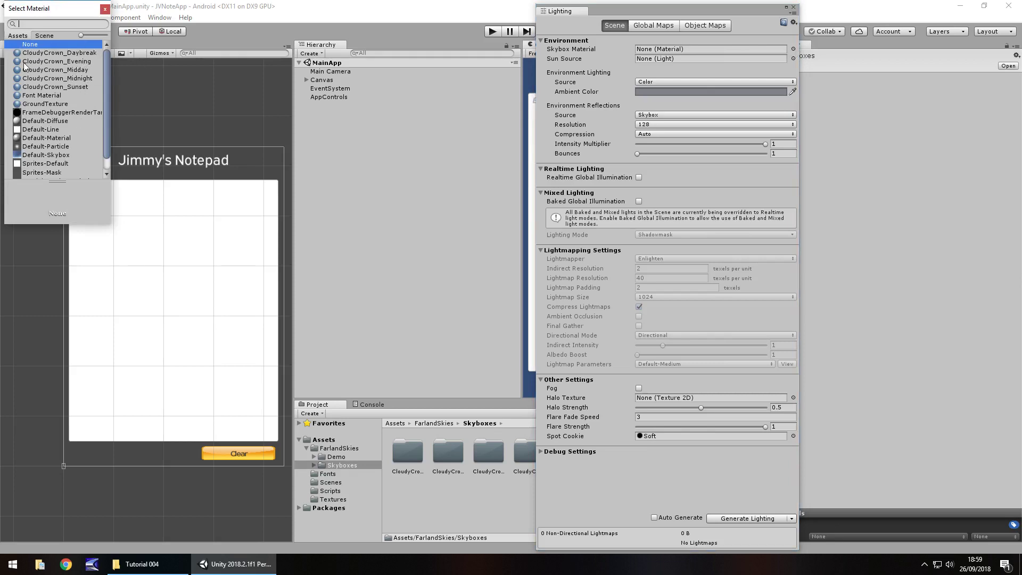
pyautogui.click(56, 62)
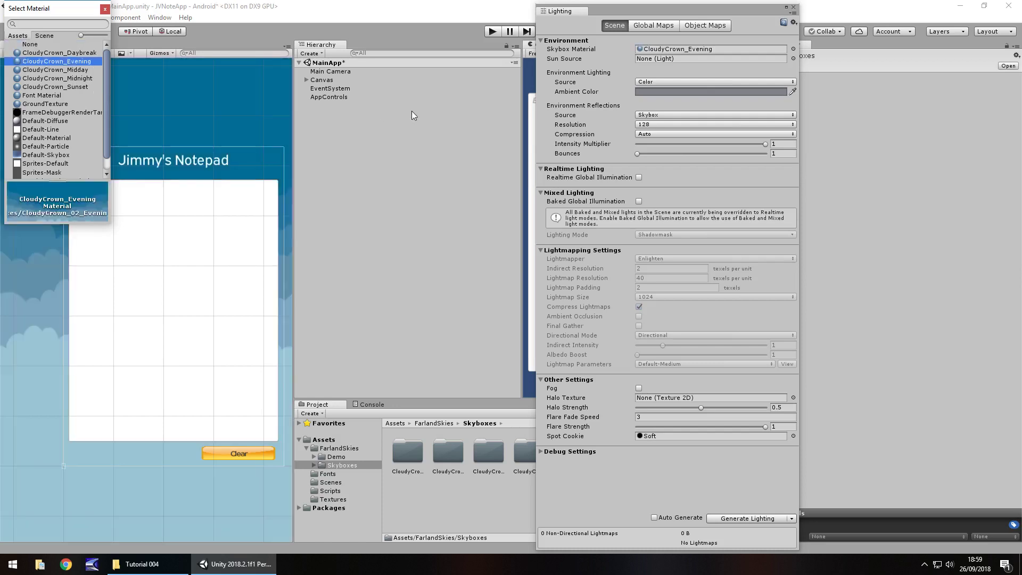
pyautogui.click(74, 87)
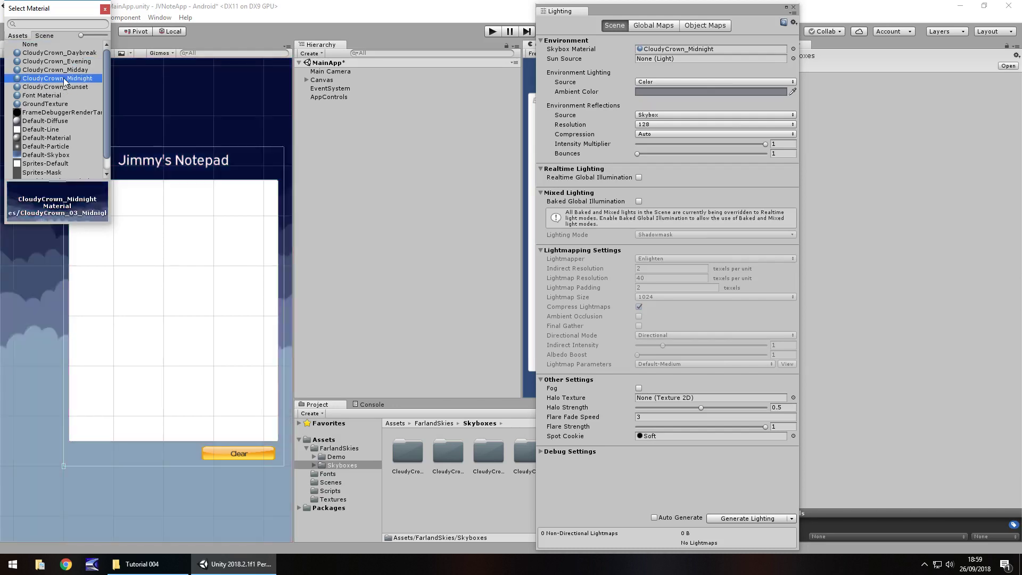
pyautogui.click(59, 70)
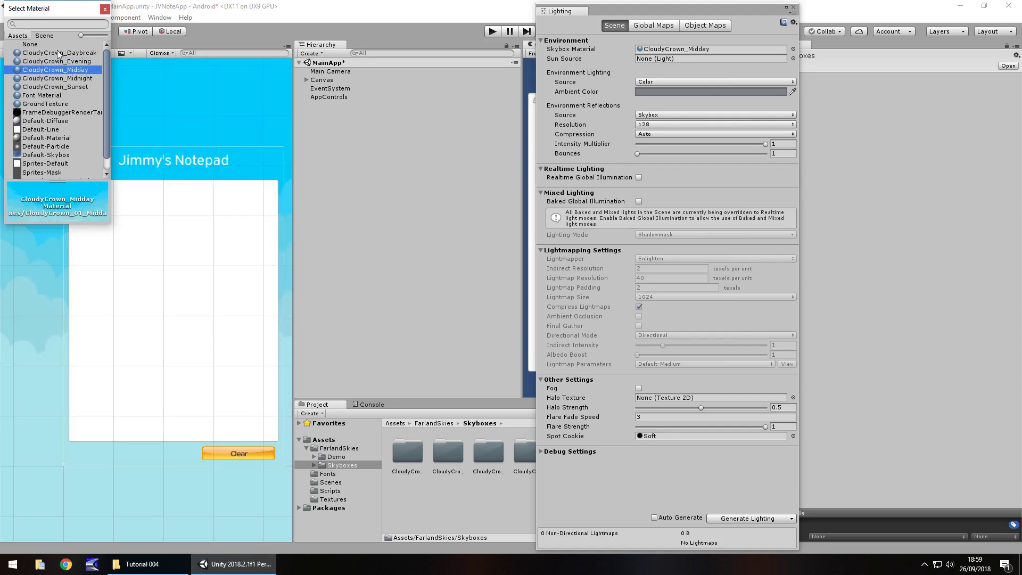
pyautogui.click(59, 53)
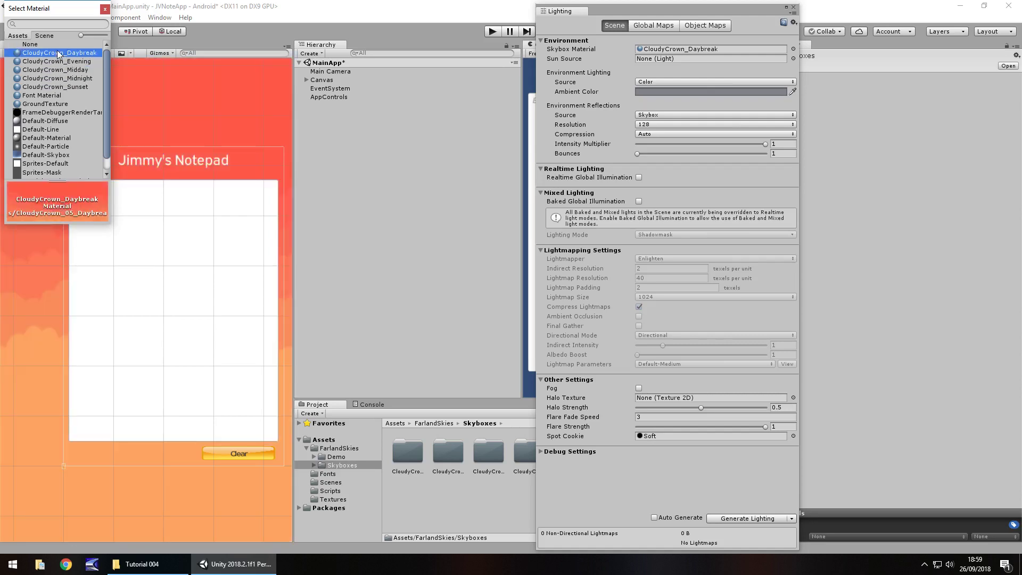
pyautogui.click(78, 86)
pyautogui.click(74, 79)
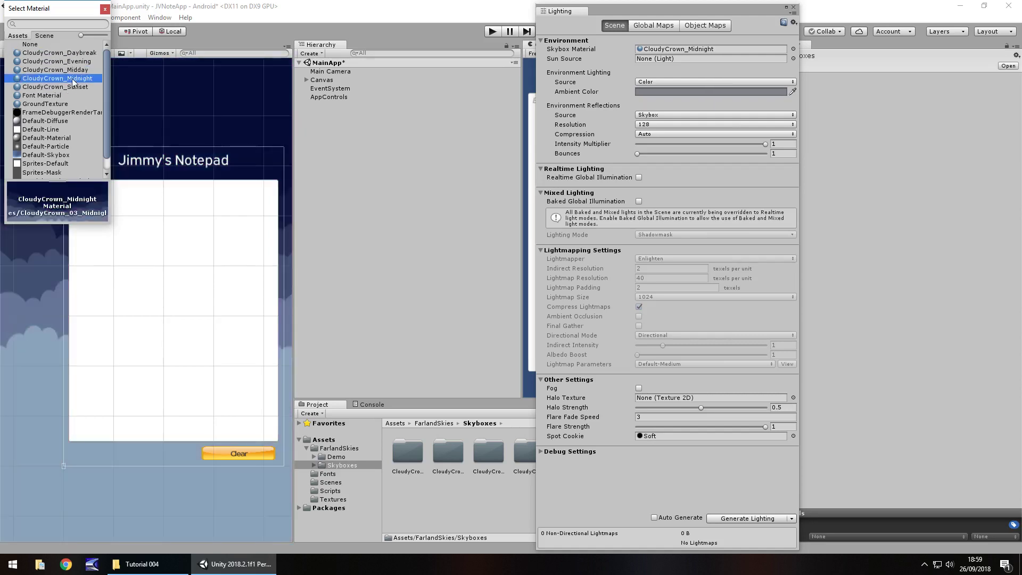
pyautogui.click(105, 10)
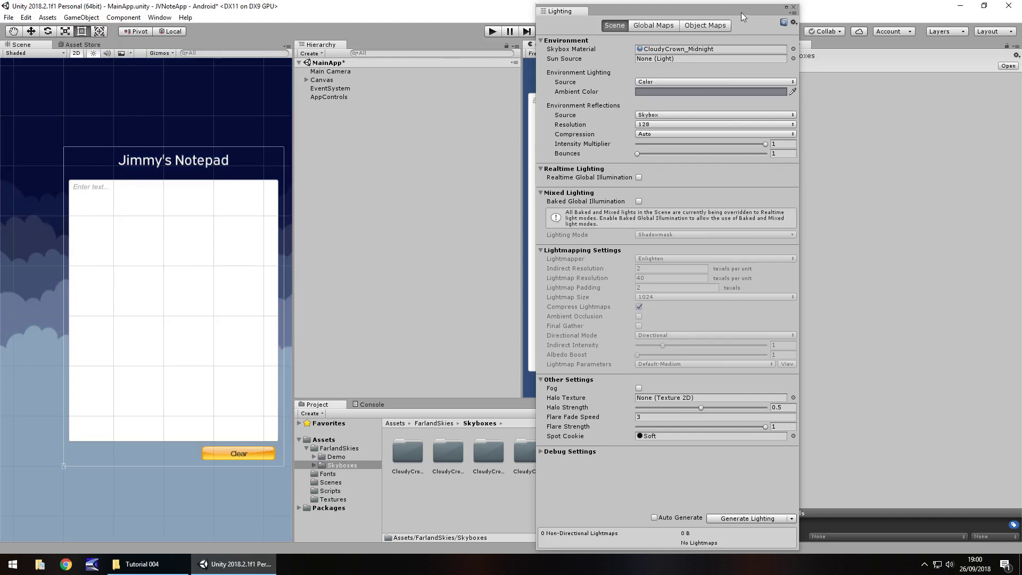
# - Close Lighting, run and stop a Play test, then select Main Camera
pyautogui.click(793, 8)
pyautogui.click(492, 32)
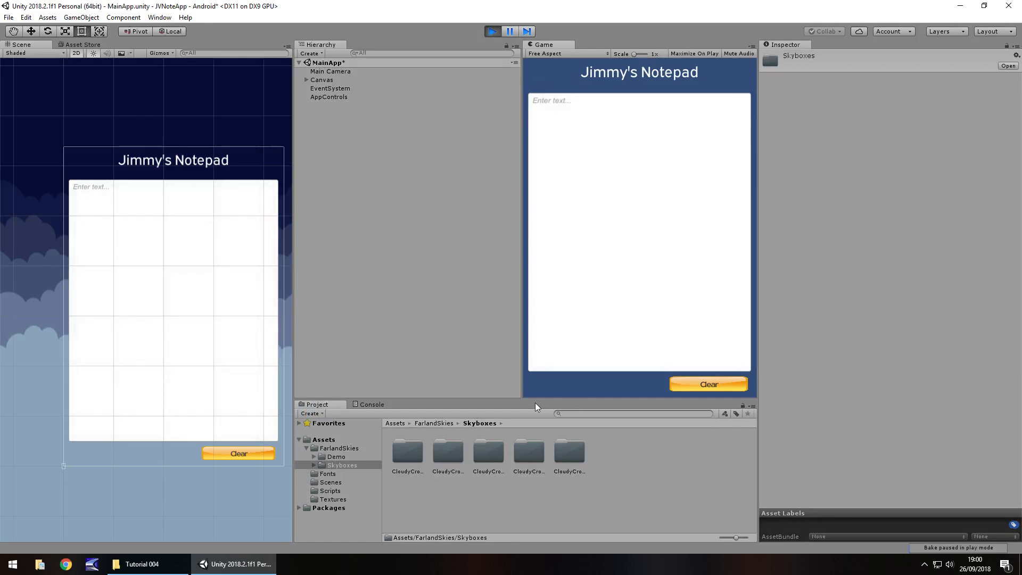
pyautogui.click(491, 31)
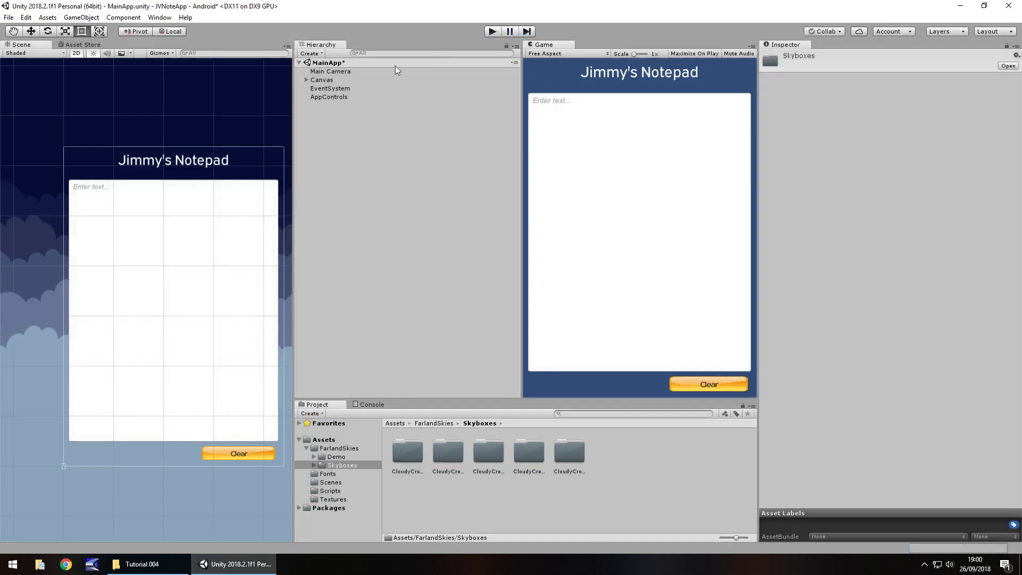
pyautogui.click(330, 71)
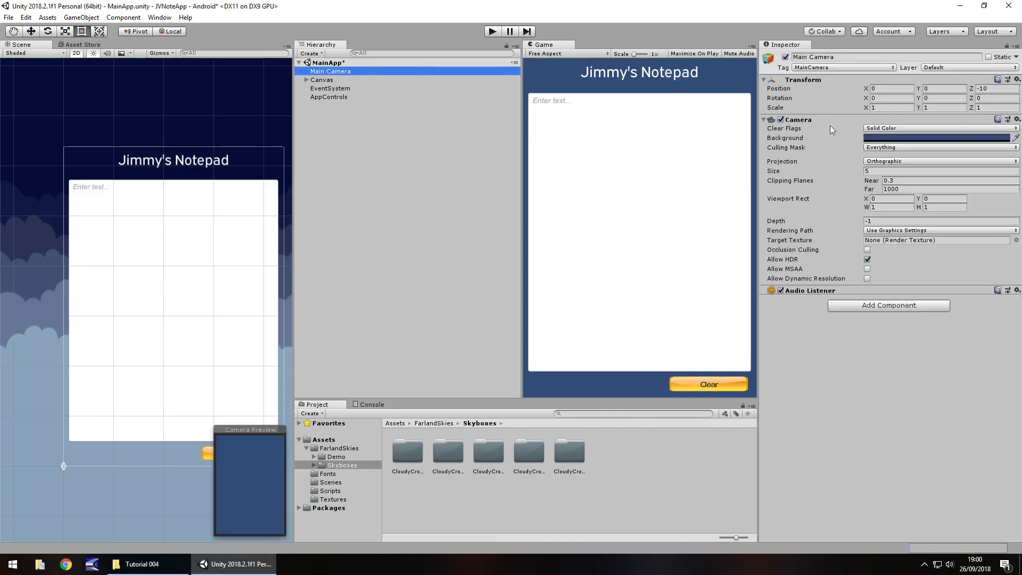
# - Set the Main Camera's Culling Mask to Nothing and Clear Flags to Skybox
pyautogui.click(887, 148)
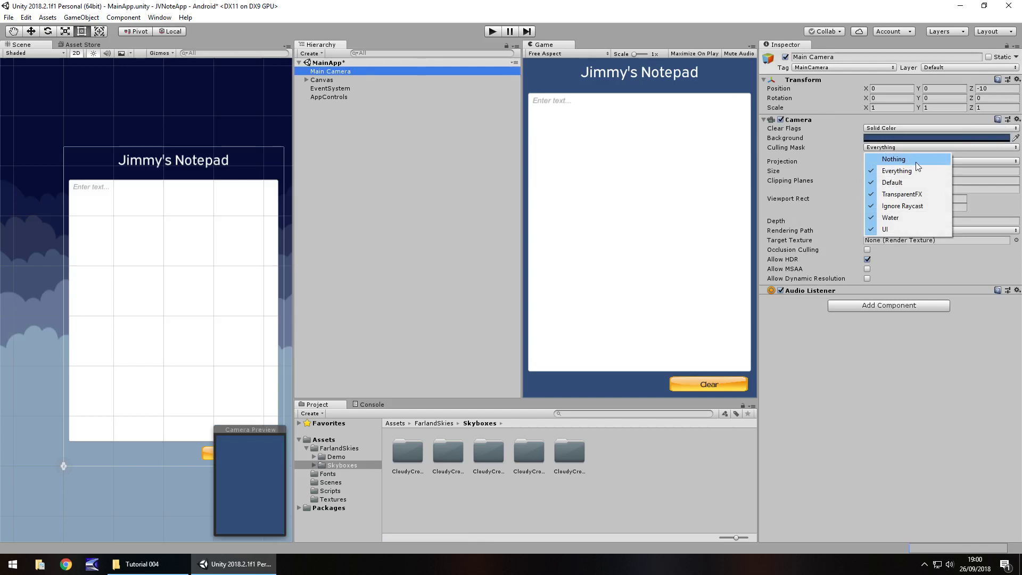
pyautogui.click(901, 160)
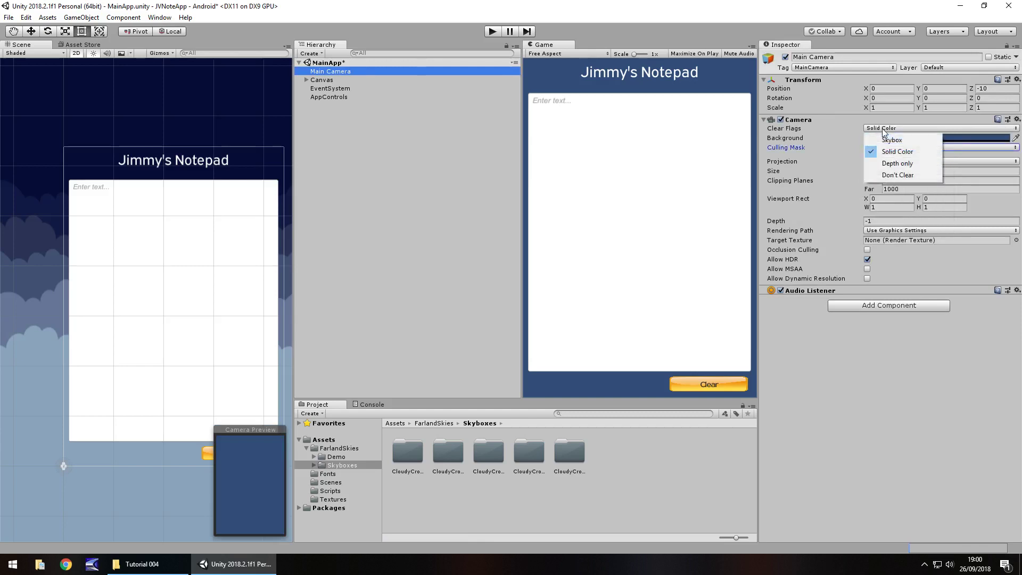
pyautogui.click(905, 140)
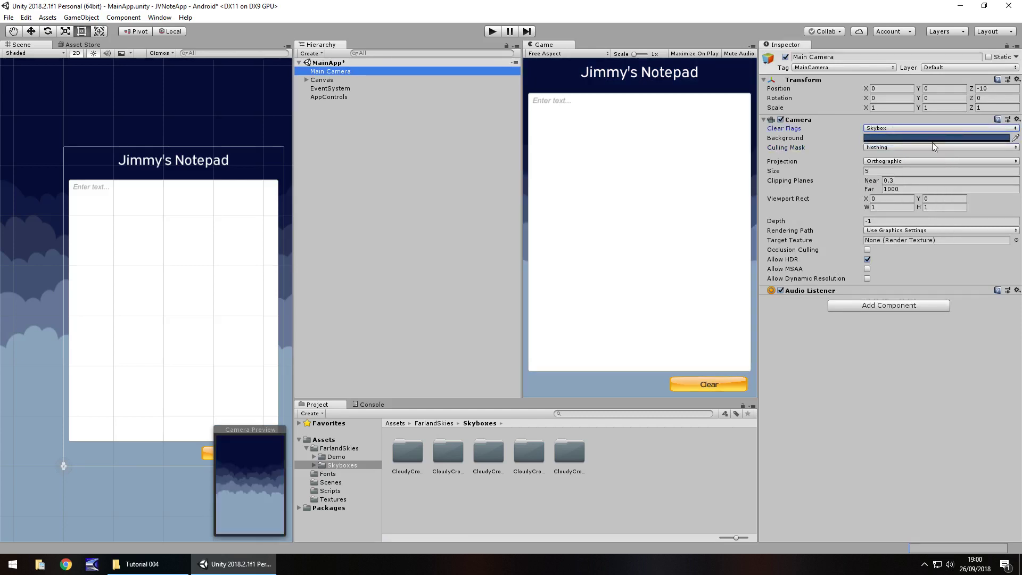
# - Play the app to check the night sky and the text field, then stop it
pyautogui.click(492, 31)
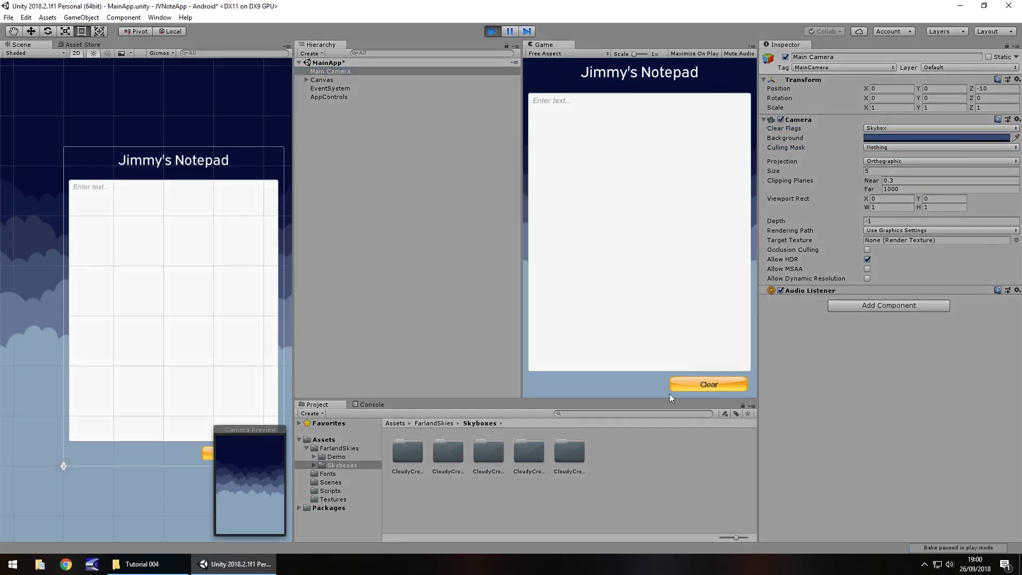
pyautogui.click(533, 184)
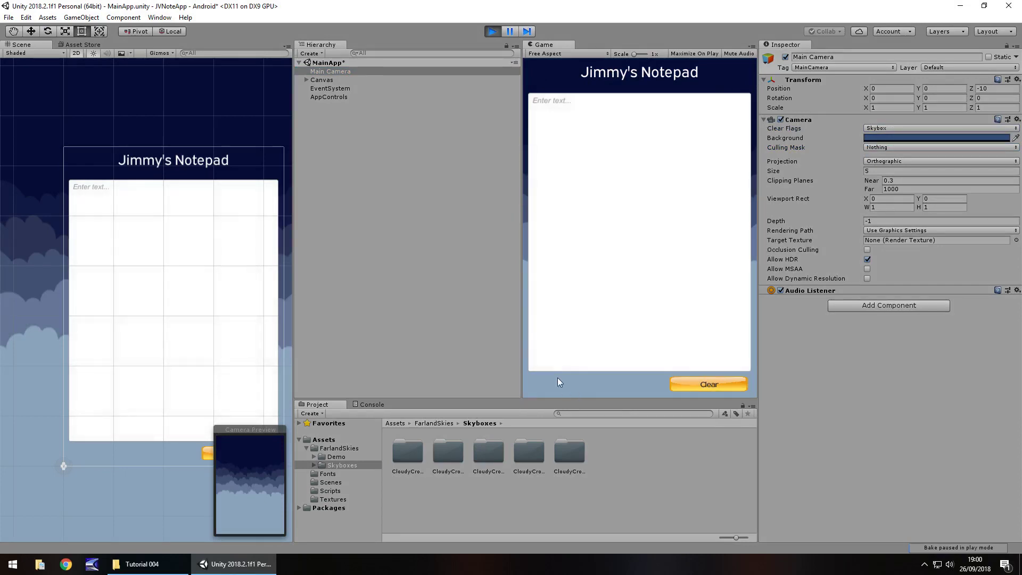
pyautogui.click(493, 31)
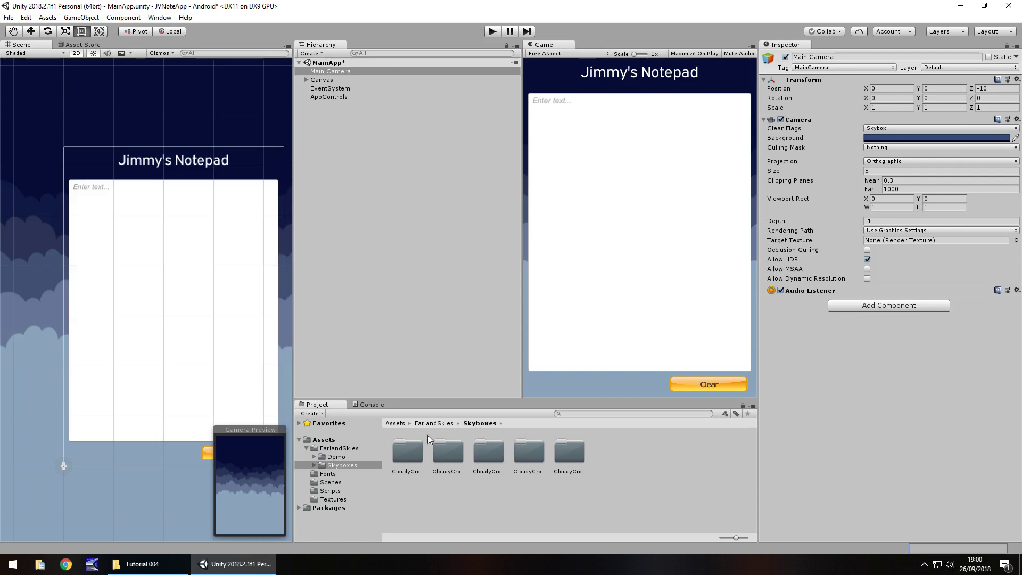
# - Create a folder named 'Audio' at the top level of Assets and open it
pyautogui.click(324, 440)
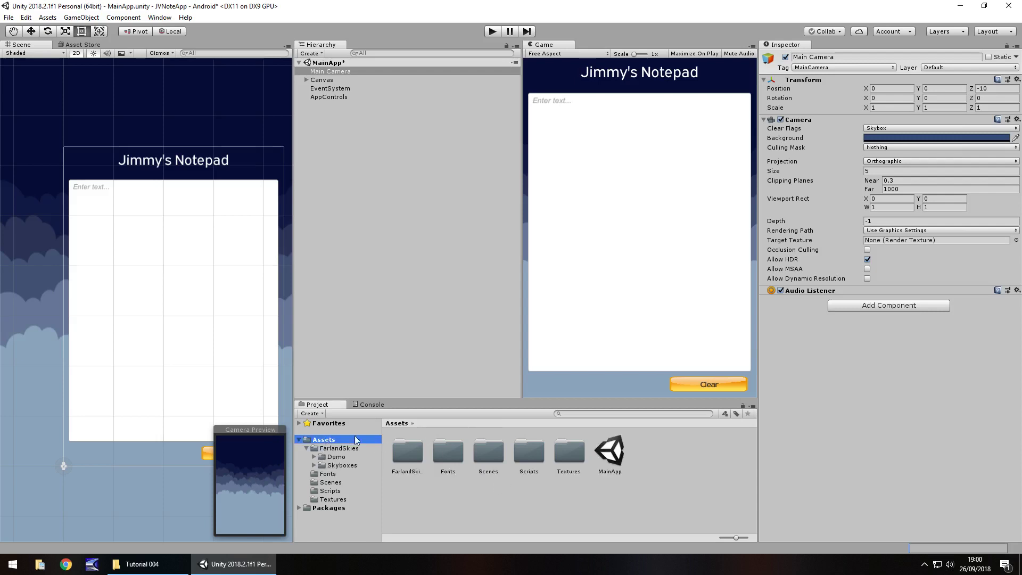
pyautogui.rightClick(667, 449)
pyautogui.moveTo(694, 199)
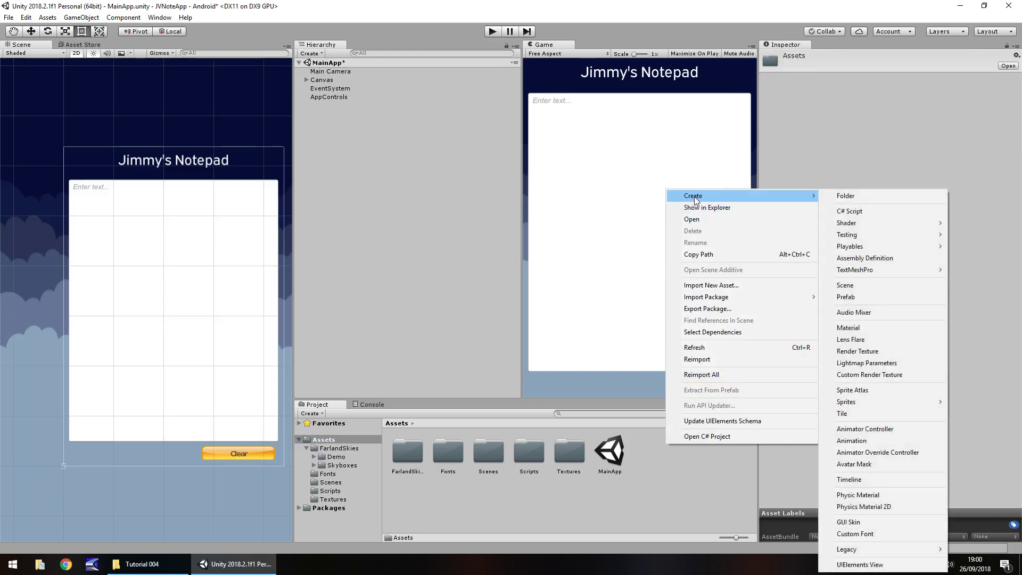
pyautogui.click(856, 196)
pyautogui.write('Audio')
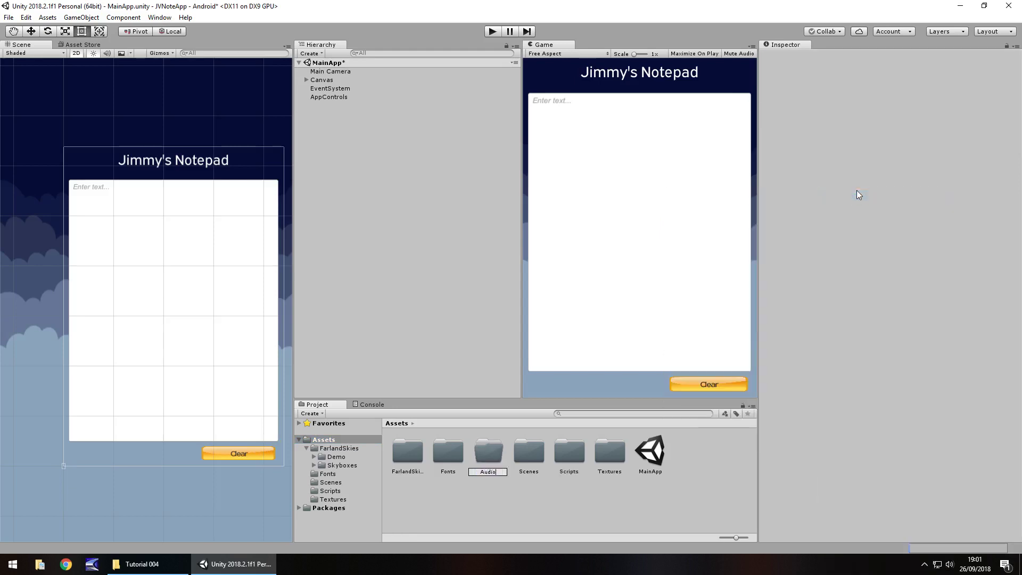
pyautogui.press('Return')
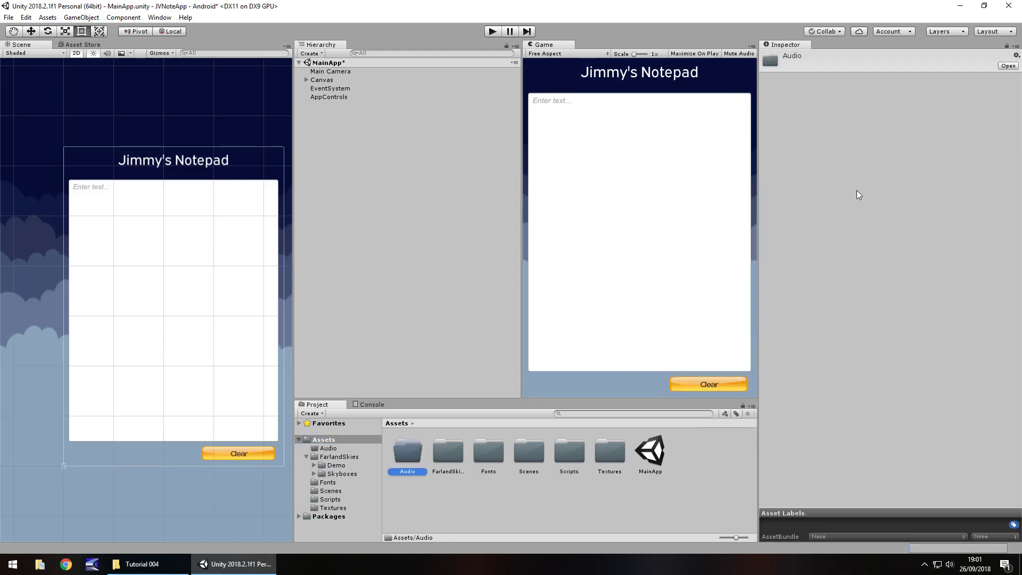
pyautogui.press('Return')
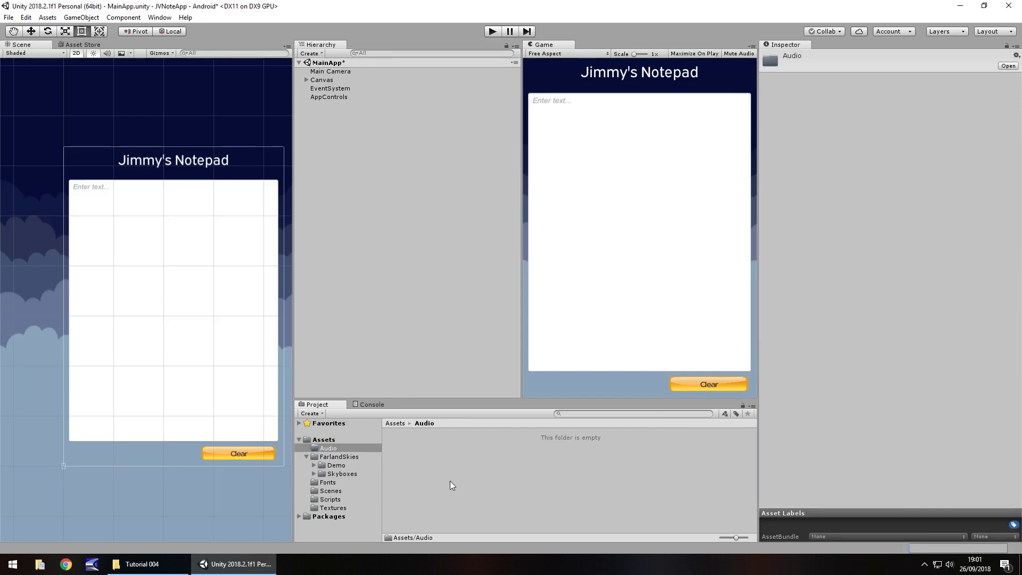
# - Drag ClearText.mp3 from the Tutorial 004 folder into Unity's Assets/Audio folder
pyautogui.click(141, 564)
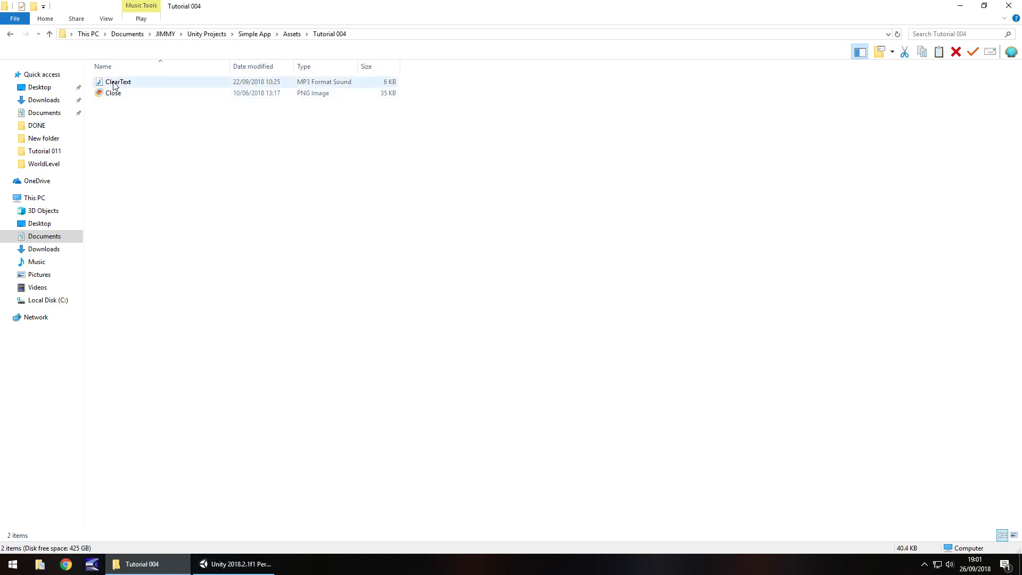
pyautogui.moveTo(113, 85); pyautogui.dragTo(402, 449)
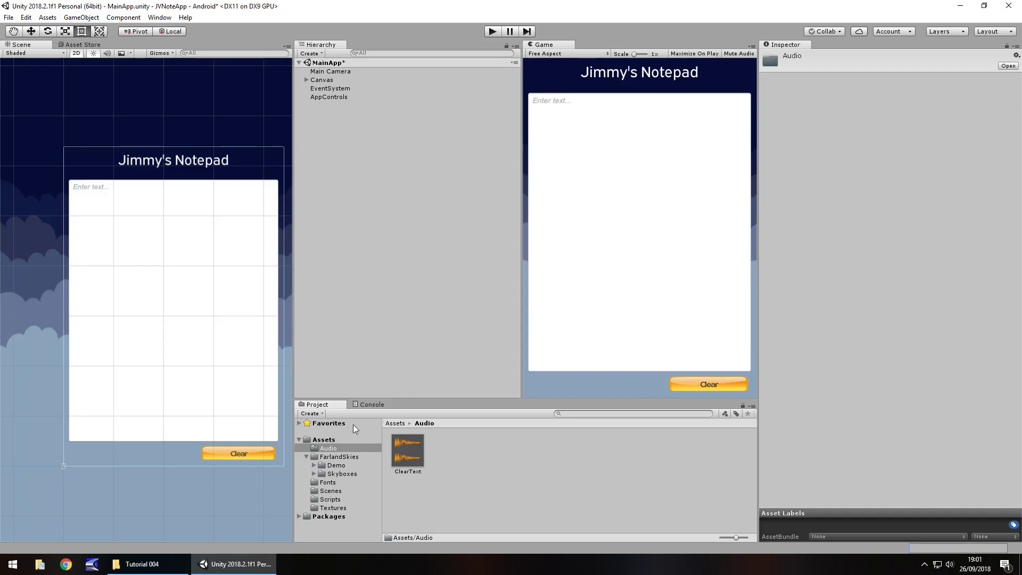
# - Add an empty child under Main Camera, rename it ClearTextAudio, and select the ClearText clip
pyautogui.rightClick(334, 72)
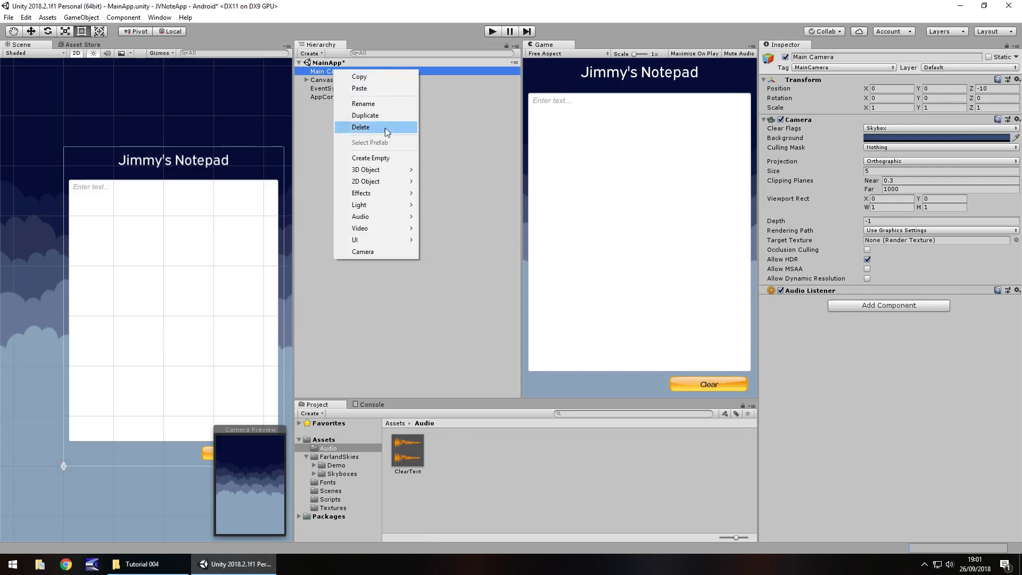
pyautogui.click(382, 158)
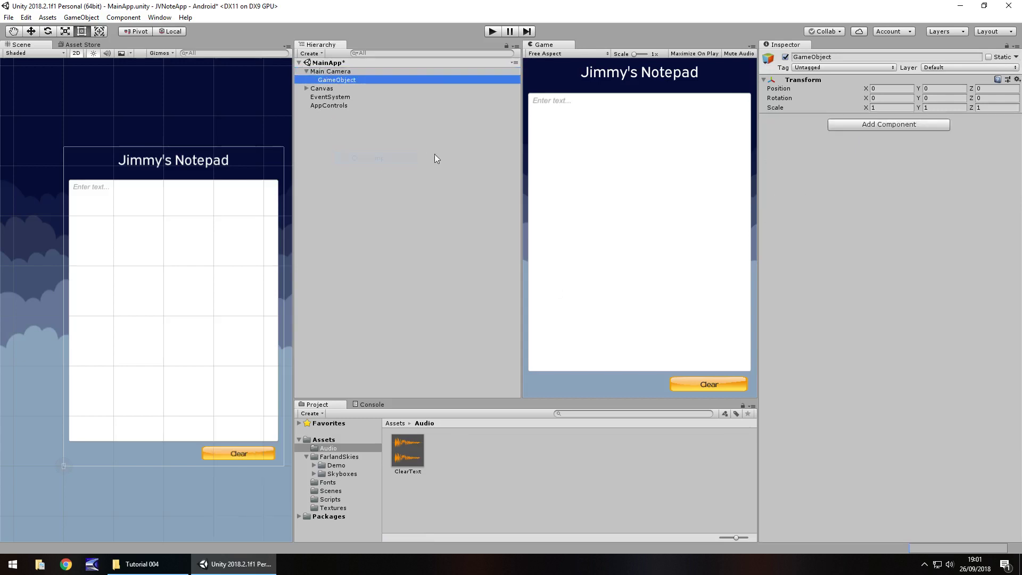
pyautogui.rightClick(341, 81)
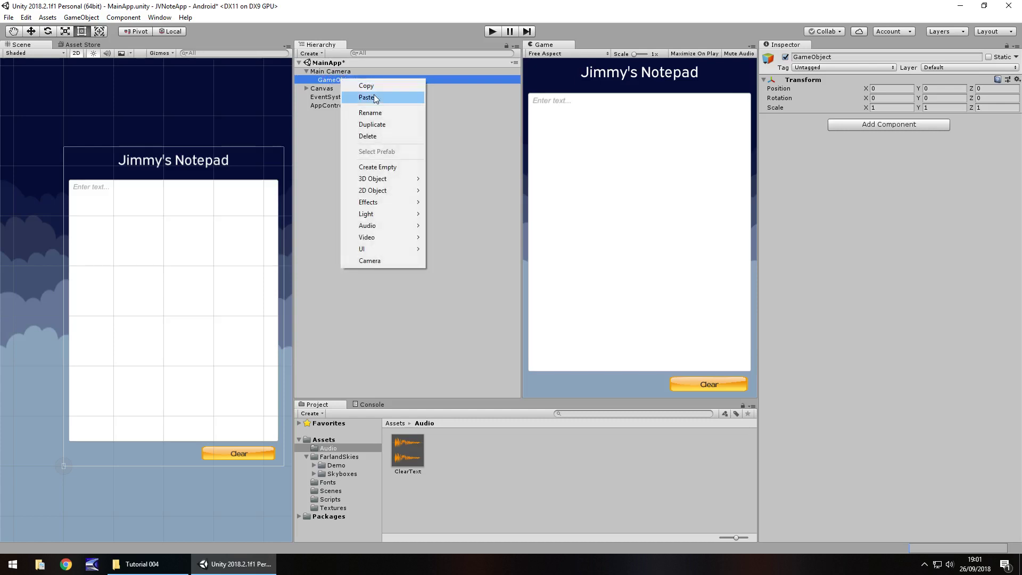
pyautogui.click(376, 112)
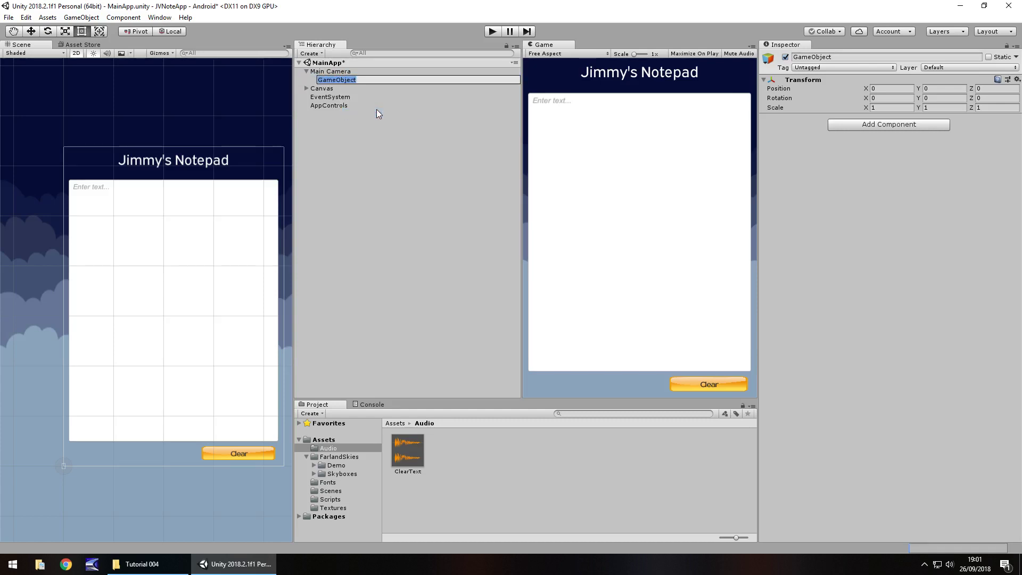
pyautogui.write('ClearTextAudio')
pyautogui.press('Return')
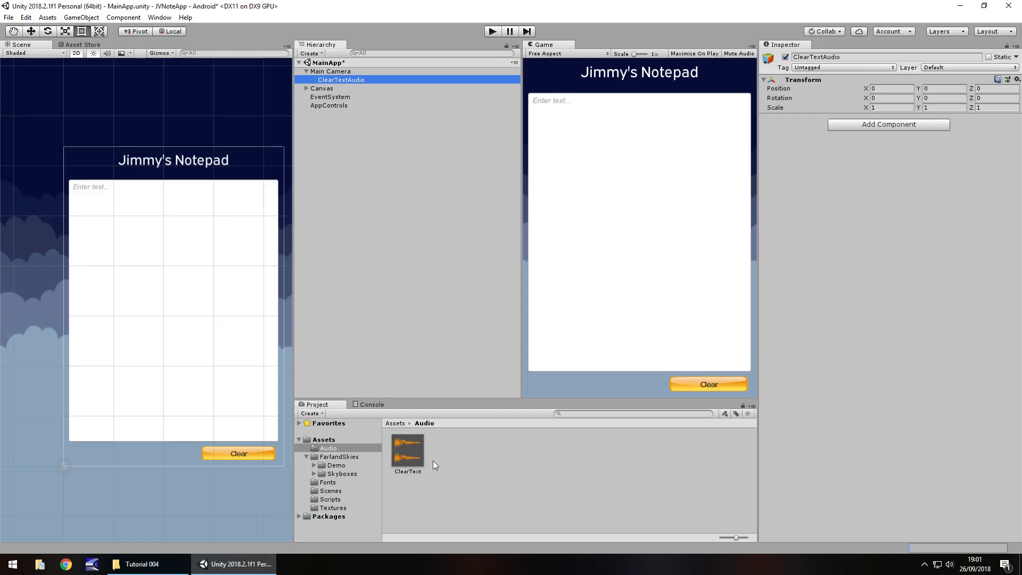
pyautogui.click(413, 450)
# - Add an Audio Source to ClearTextAudio that uses the ClearText clip
pyautogui.moveTo(413, 450); pyautogui.dragTo(863, 179)
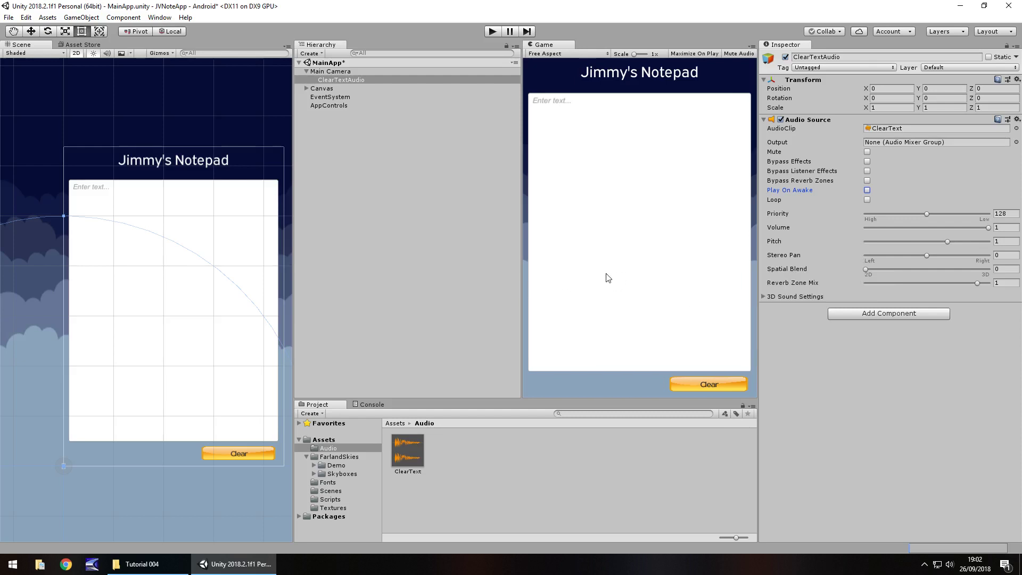
# - Trace the Clear button's On Click target to AppControls and open ButtonControl.cs in Visual Studio
pyautogui.click(712, 386)
pyautogui.click(240, 454)
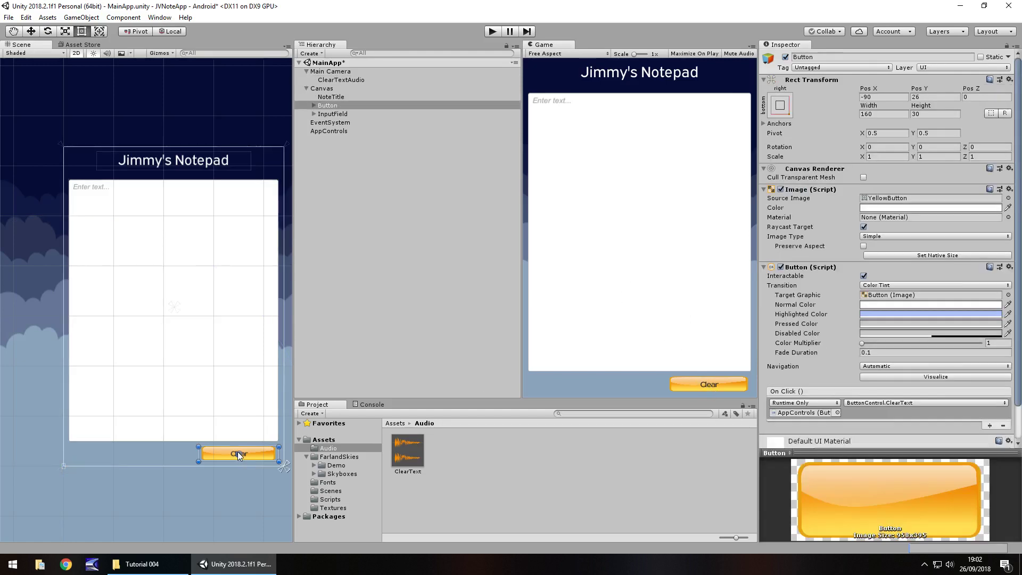
pyautogui.click(800, 413)
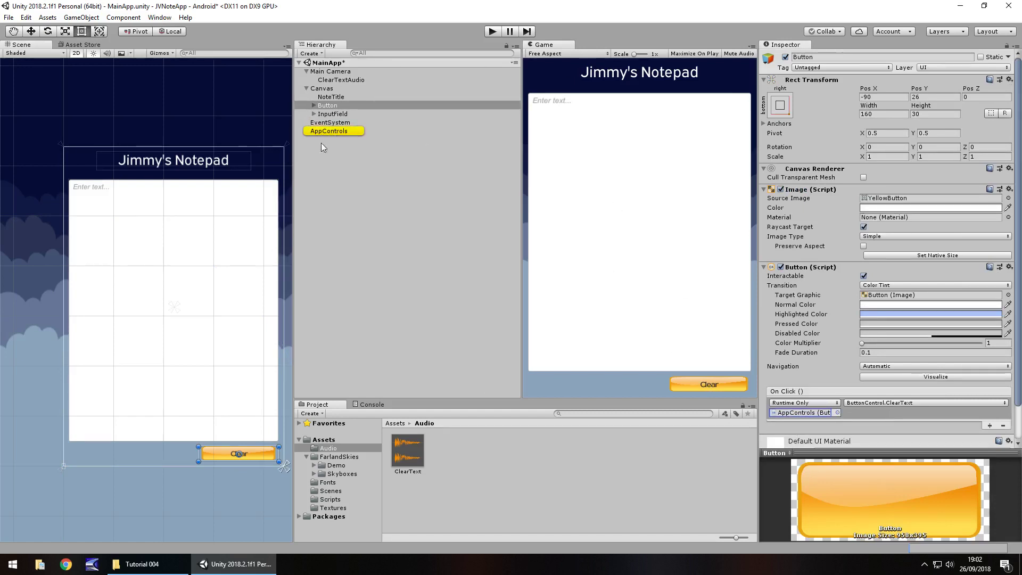
pyautogui.click(335, 132)
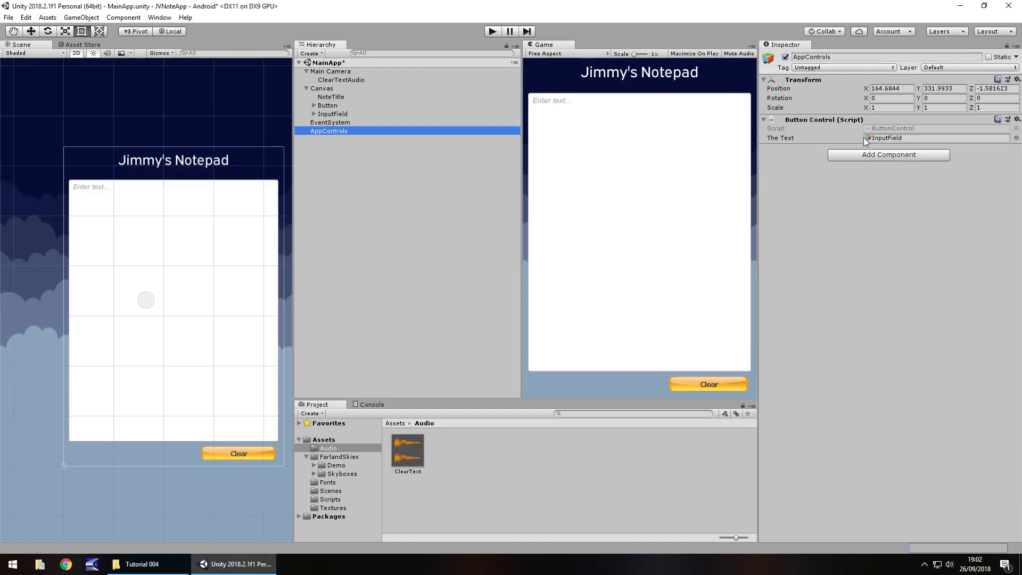
pyautogui.click(905, 130)
pyautogui.doubleClick(912, 129)
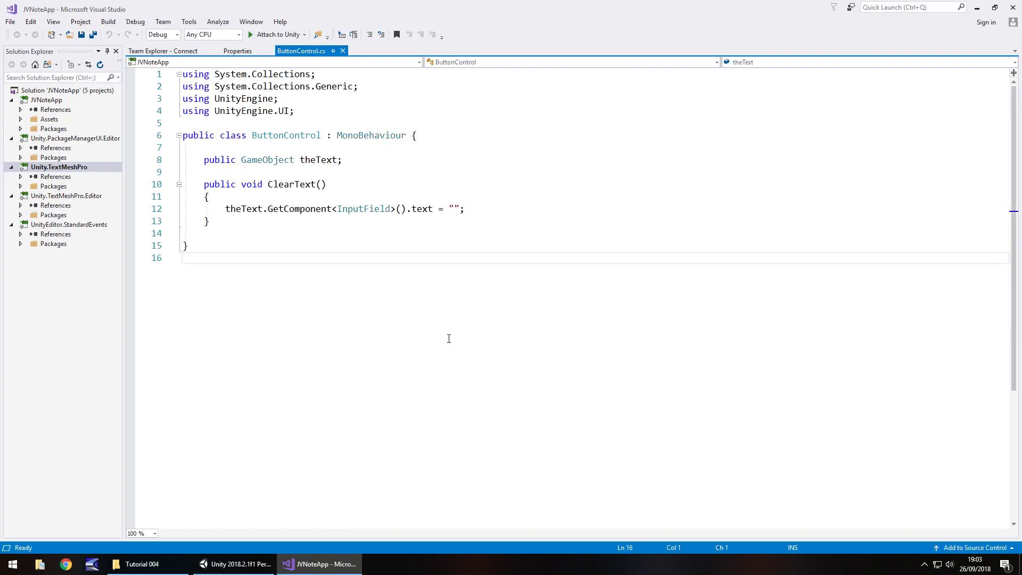
# - Declare 'public AudioSource clearSound;' on a new line below the theText field
pyautogui.click(352, 161)
pyautogui.press('Return')
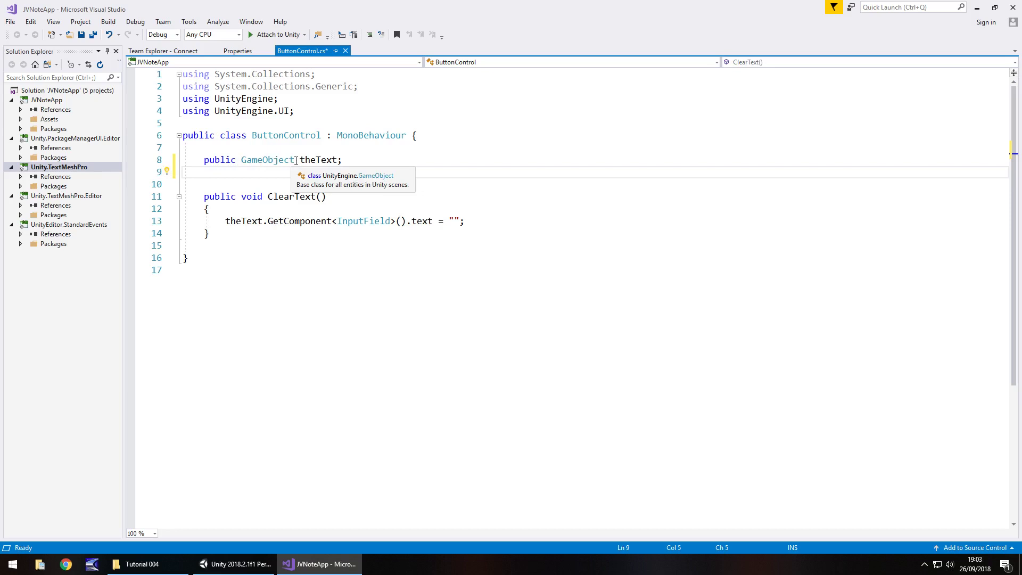
pyautogui.write('public')
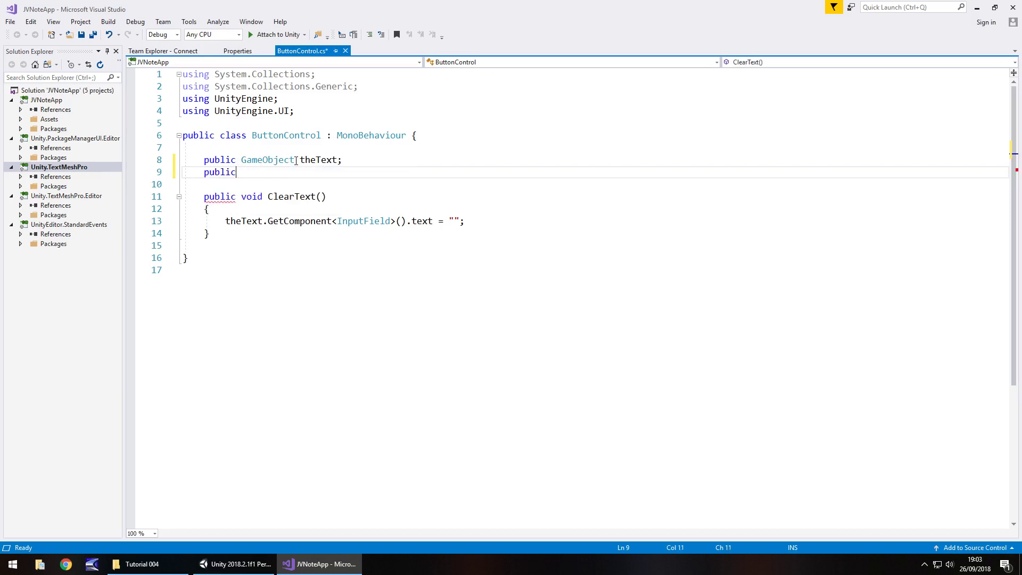
pyautogui.write(' AudioS')
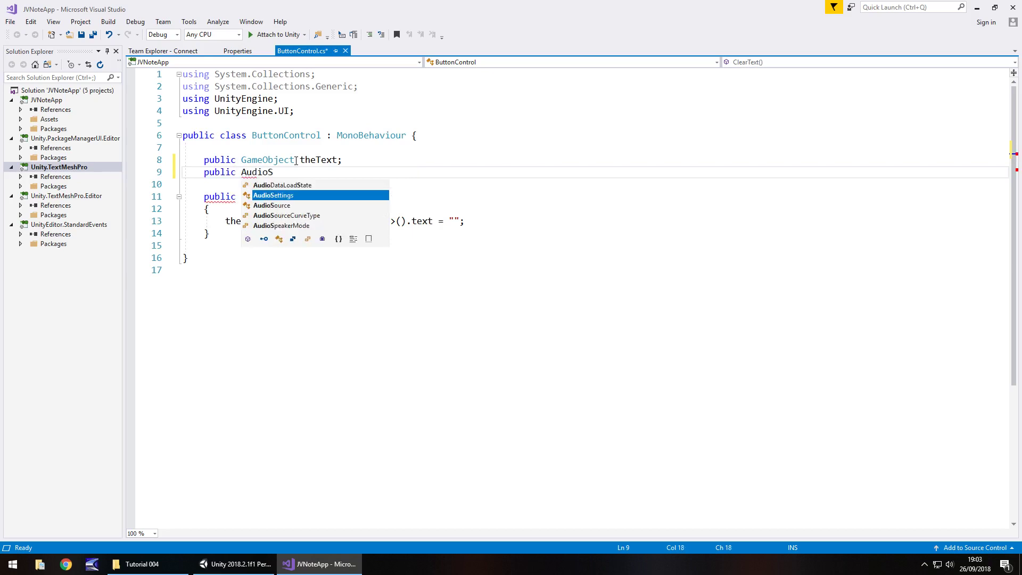
pyautogui.write('ource ')
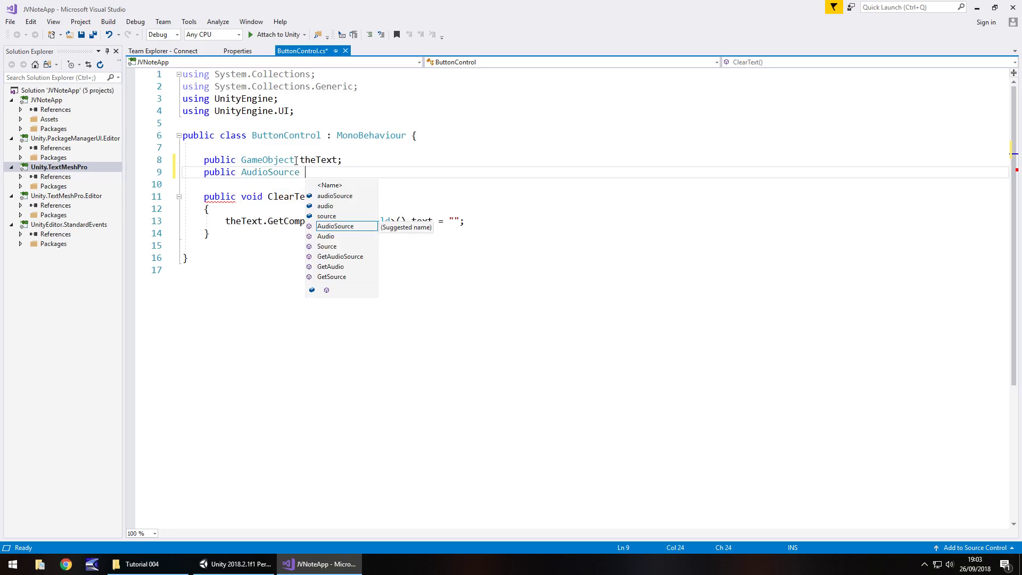
pyautogui.write('clearSound;')
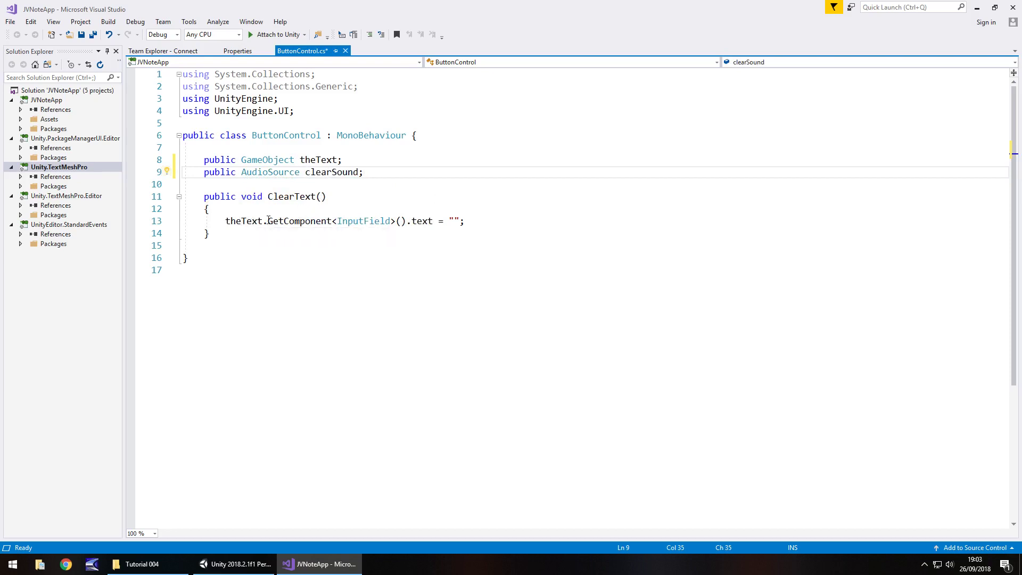
# - Add 'clearSound.Play();' inside ClearText and save the script
pyautogui.click(480, 224)
pyautogui.press('Return')
pyautogui.write('clea')
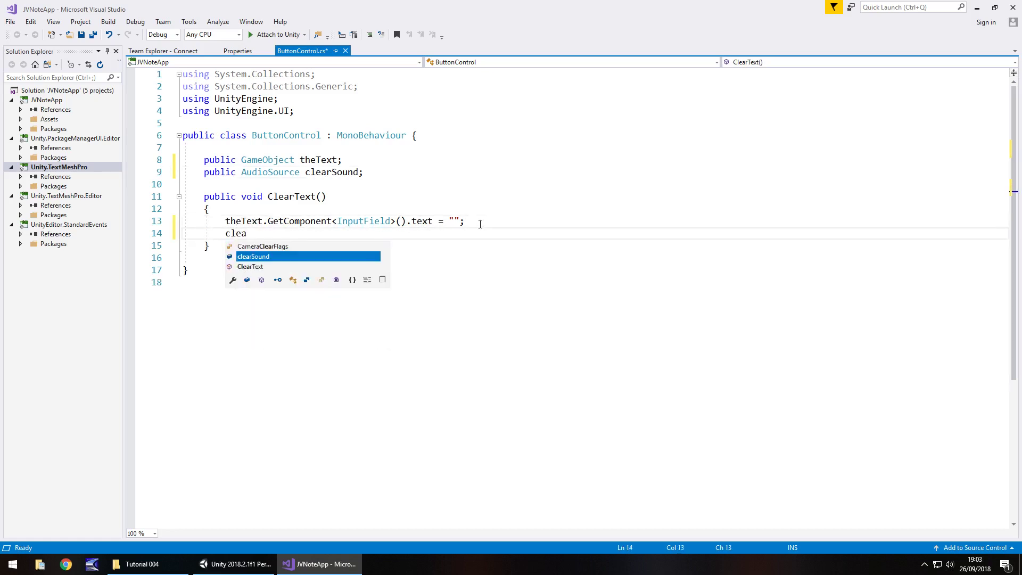
pyautogui.write('rSound.Play')
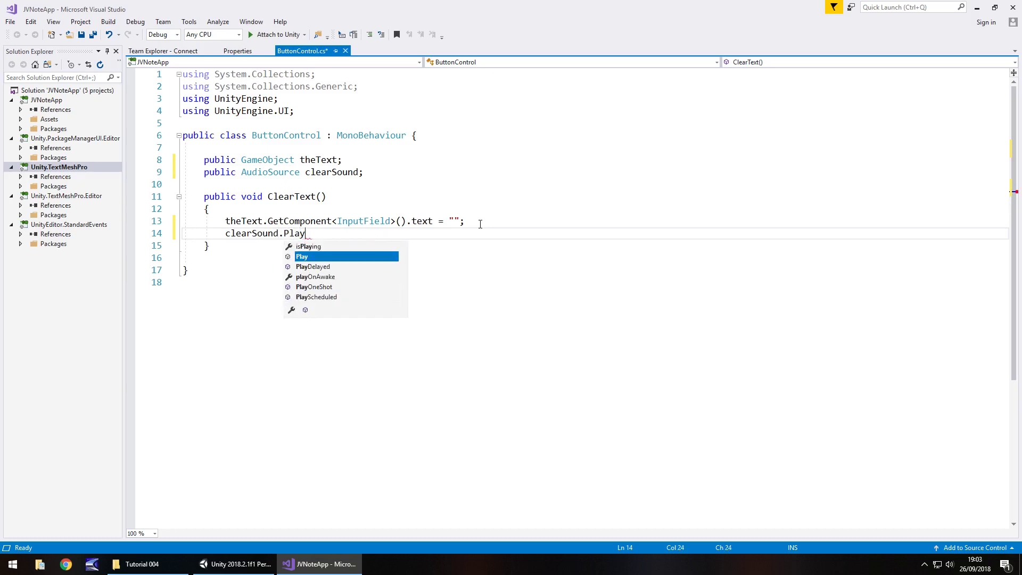
pyautogui.write('();')
pyautogui.hotkey('ctrl', 's')
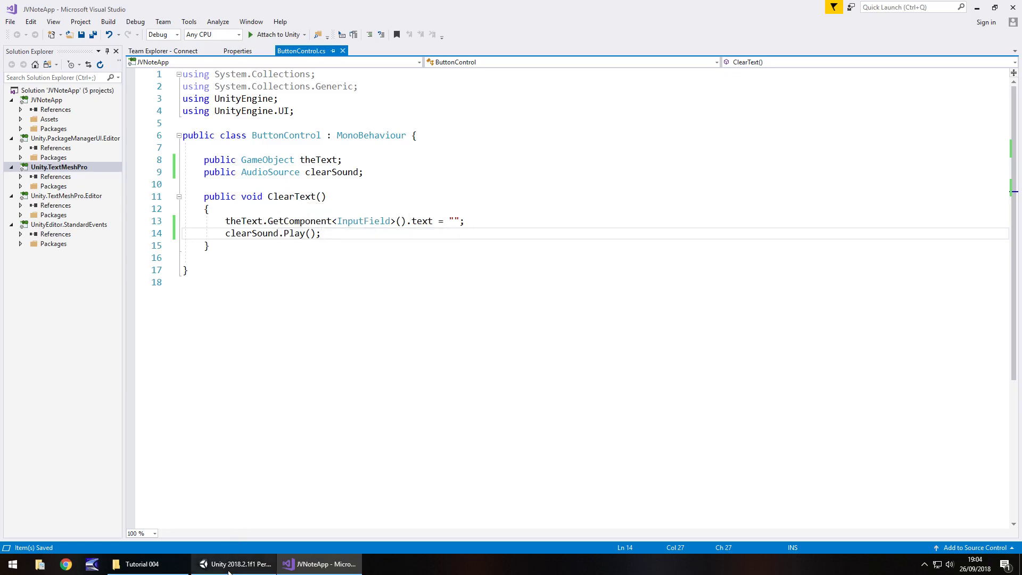
# - Back in Unity, assign ClearTextAudio to the Clear Sound slot of AppControls' Button Control
pyautogui.click(232, 568)
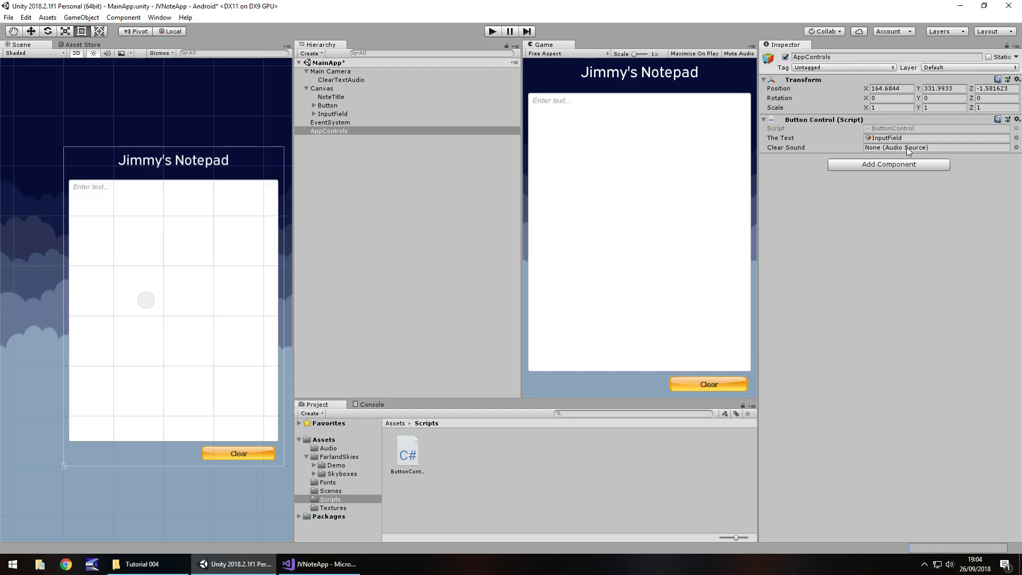
pyautogui.click(343, 80)
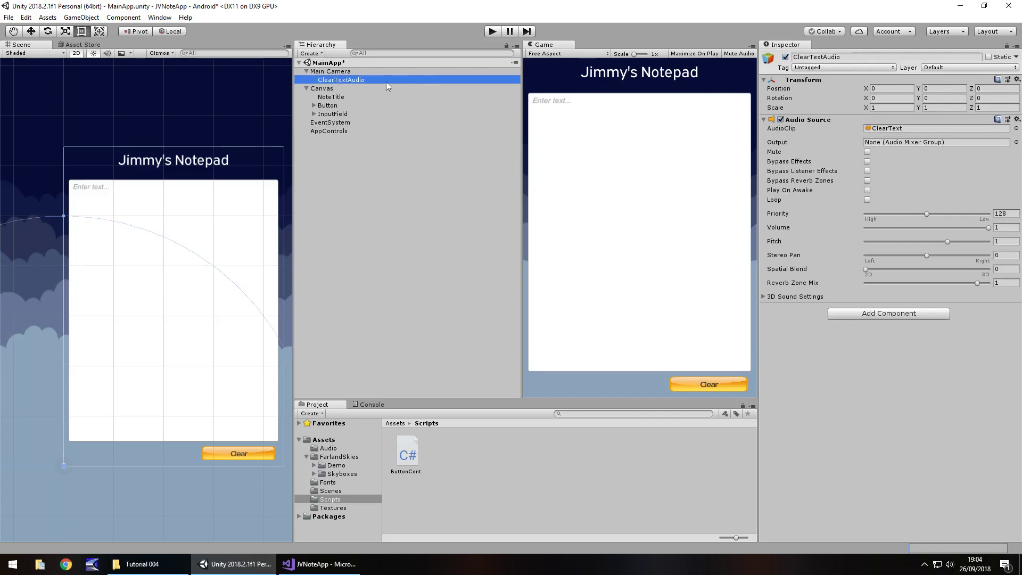
pyautogui.click(337, 133)
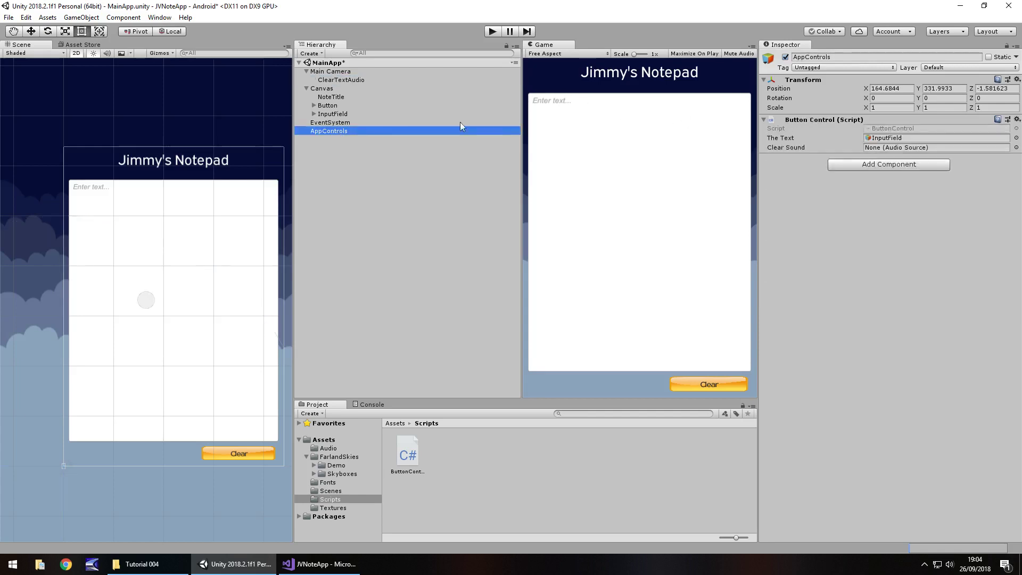
pyautogui.moveTo(322, 80); pyautogui.dragTo(894, 151)
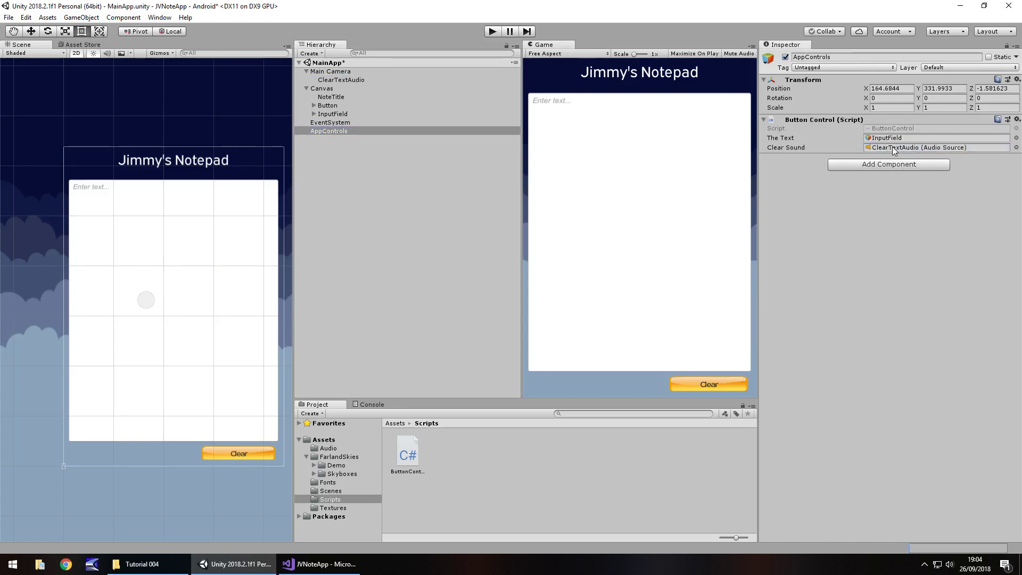
pyautogui.click(493, 32)
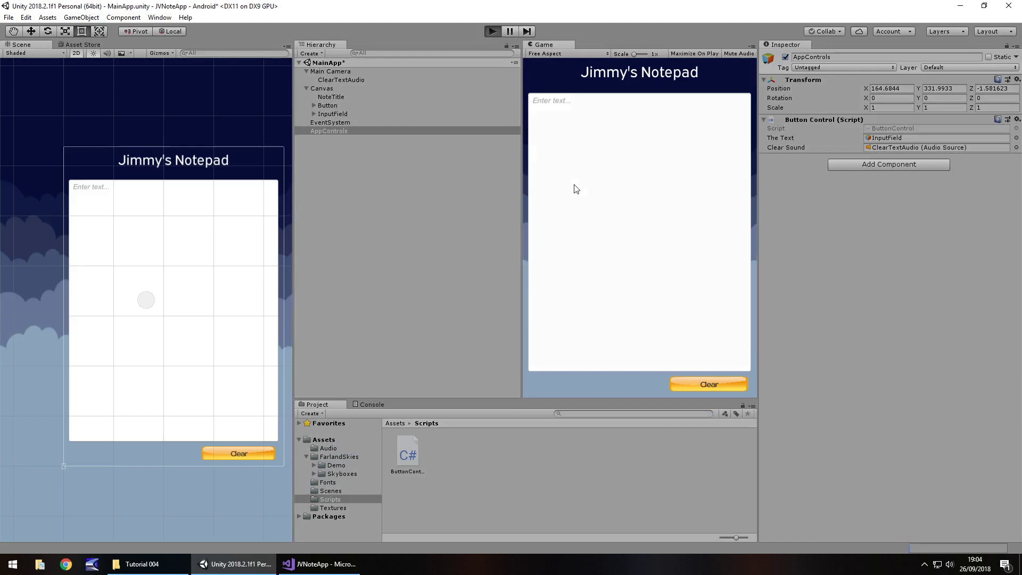
pyautogui.click(569, 108)
pyautogui.write('fghhghgdfgdfgfdg')
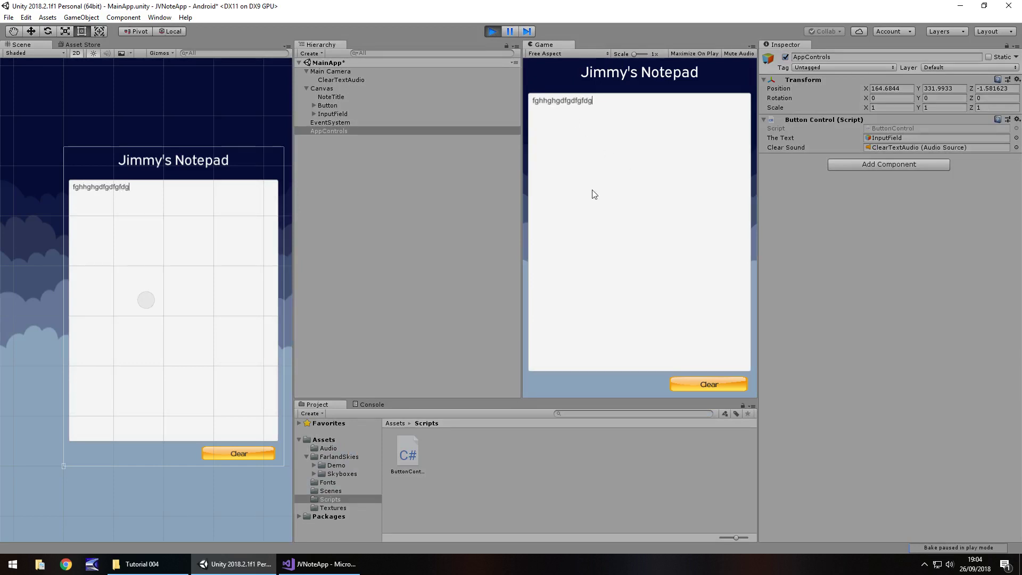
pyautogui.write('dfg')
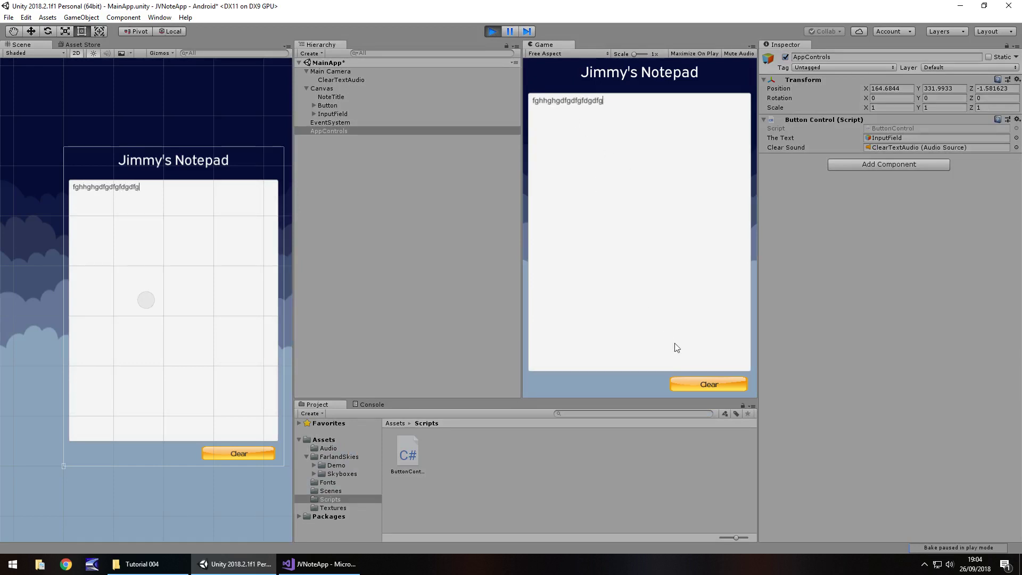
pyautogui.click(707, 387)
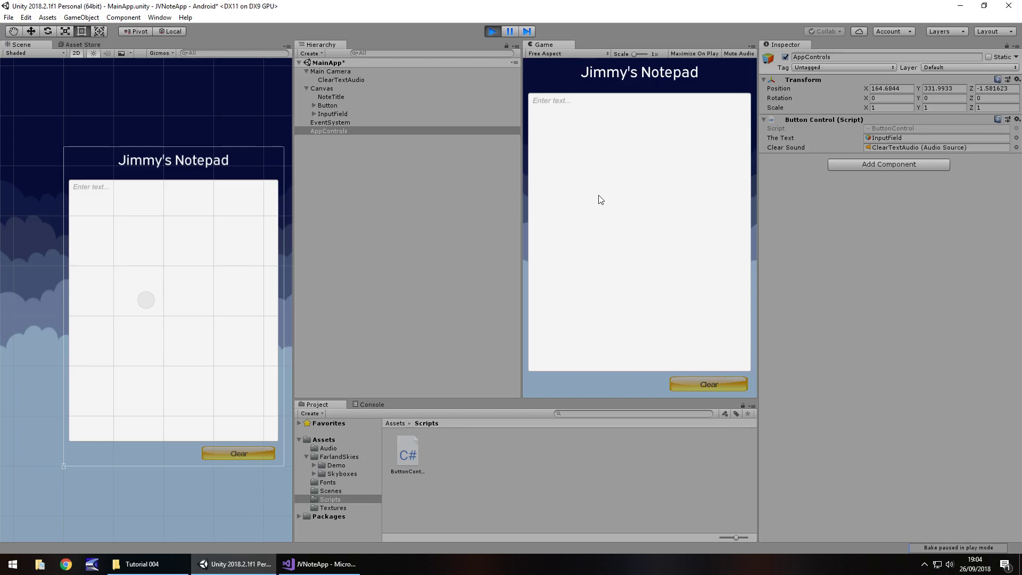
pyautogui.click(492, 32)
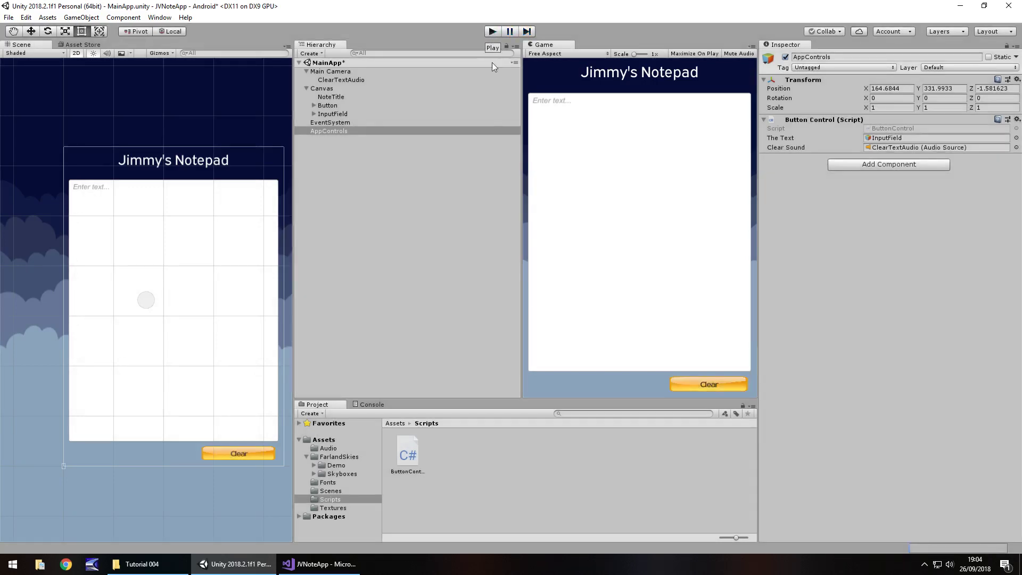
# - Import Close.png from the Tutorial 004 folder into the Textures folder
pyautogui.click(142, 564)
pyautogui.moveTo(114, 95); pyautogui.dragTo(334, 512)
pyautogui.click(333, 512)
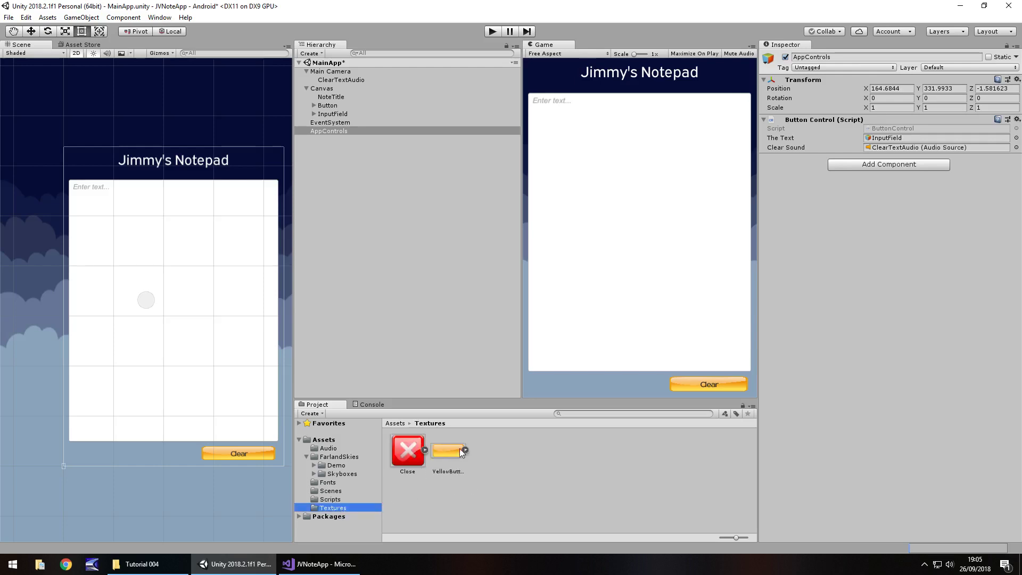
# - Set the Close texture's type to Sprite (2D and UI) and apply it
pyautogui.click(413, 452)
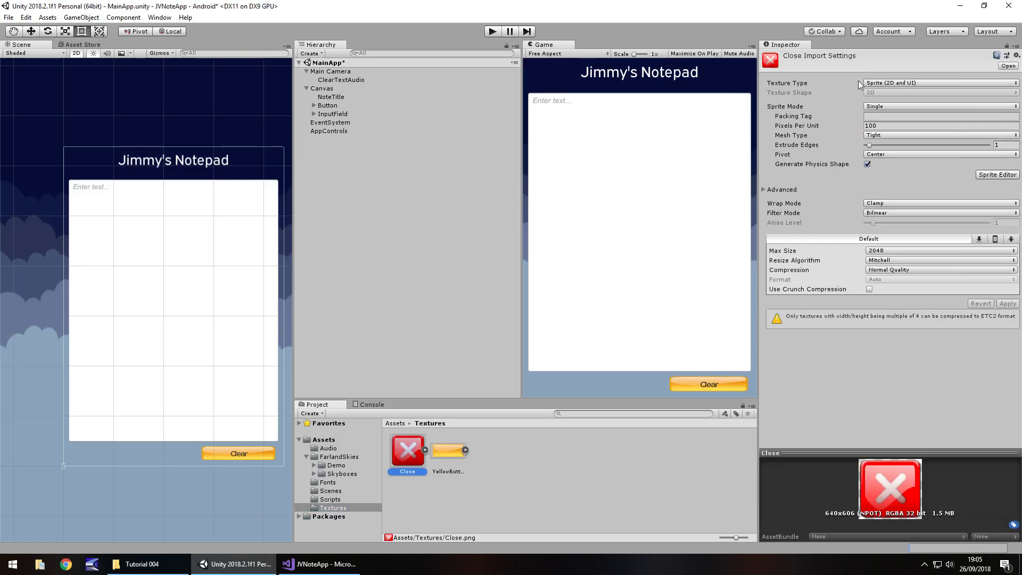
pyautogui.click(888, 84)
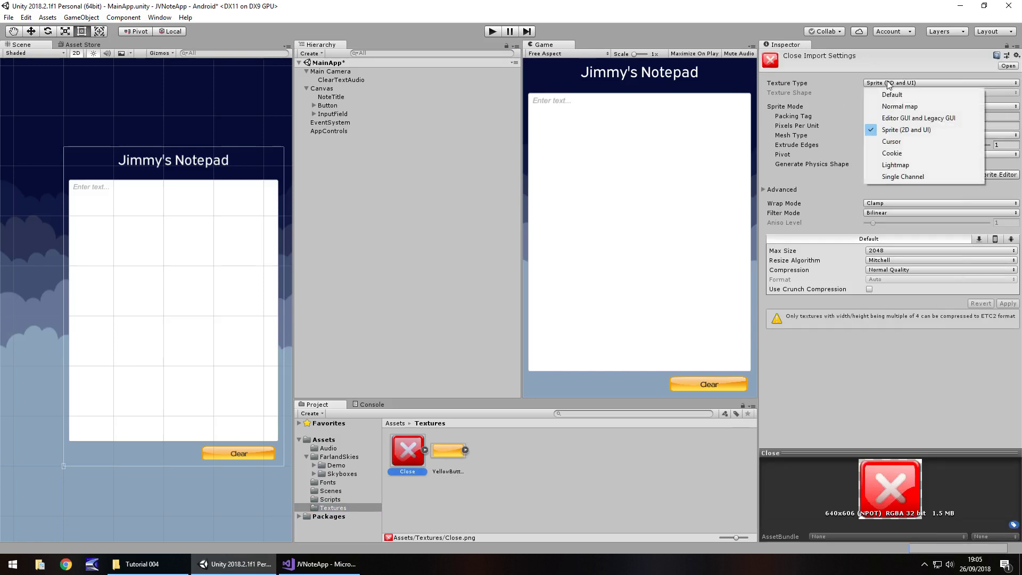
pyautogui.click(918, 130)
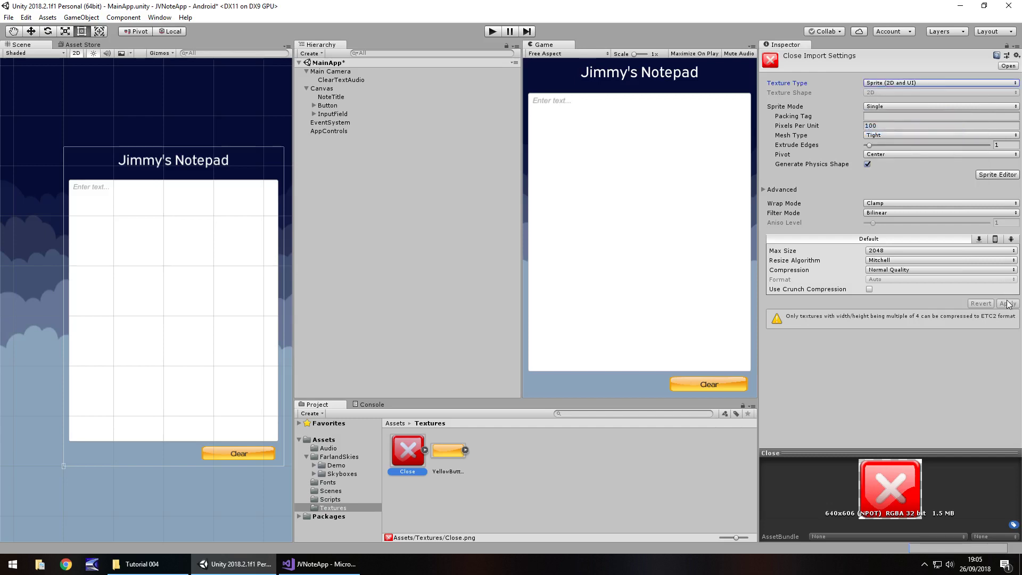
pyautogui.click(503, 483)
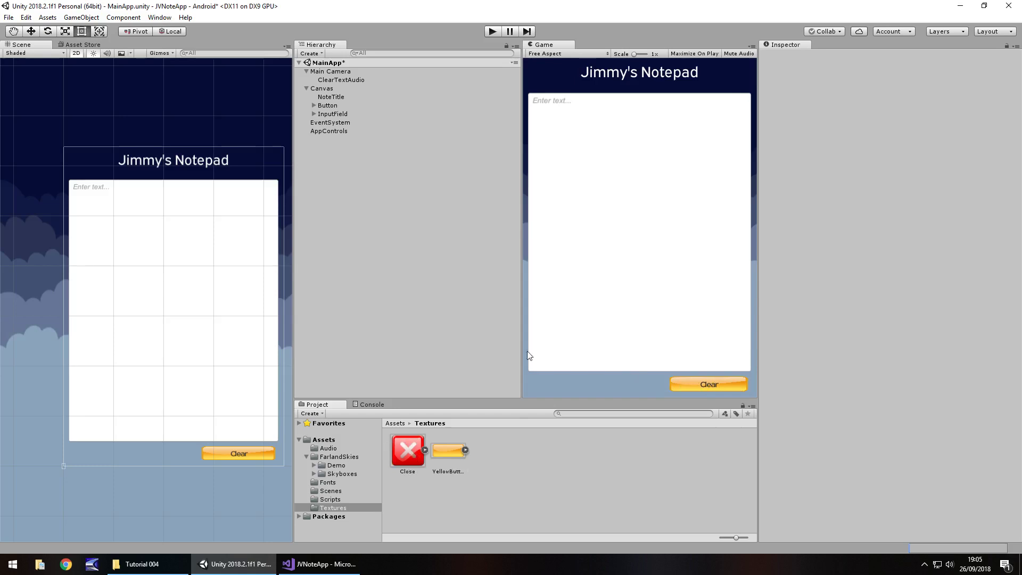
# - Create a UI button anchored top-right with Pos X and Pos Y set to 0
pyautogui.click(86, 18)
pyautogui.moveTo(95, 127)
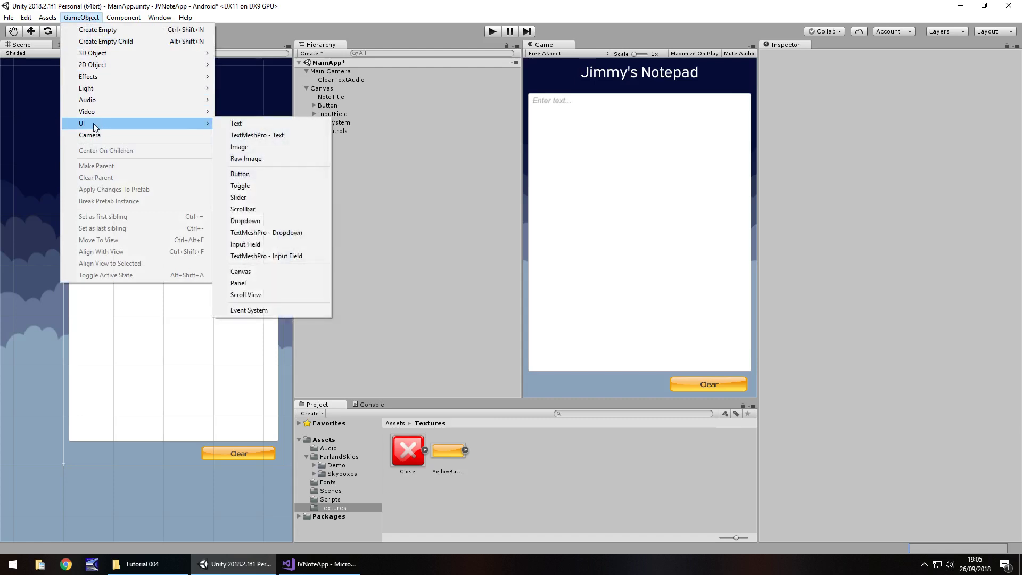
pyautogui.click(260, 177)
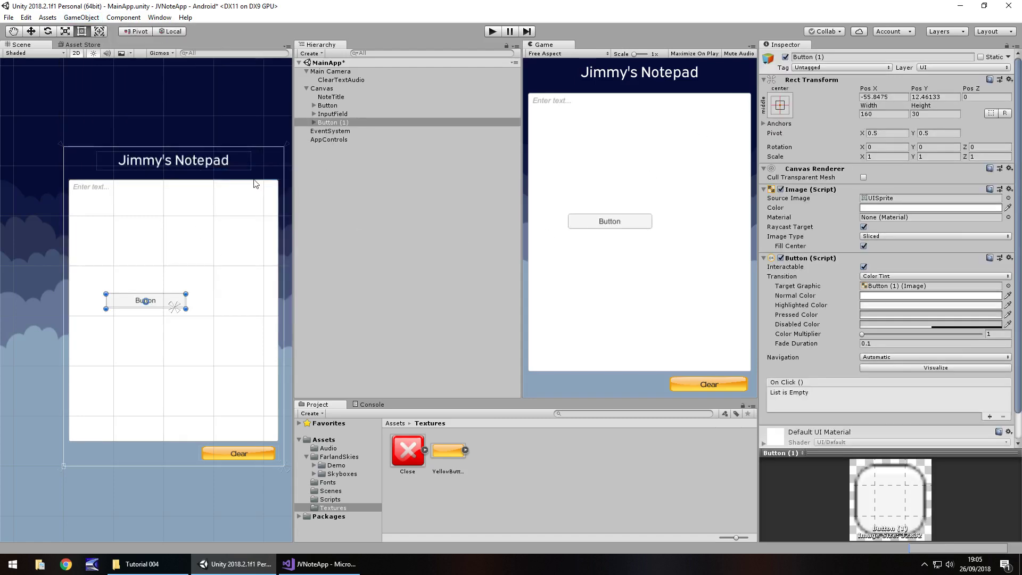
pyautogui.click(782, 106)
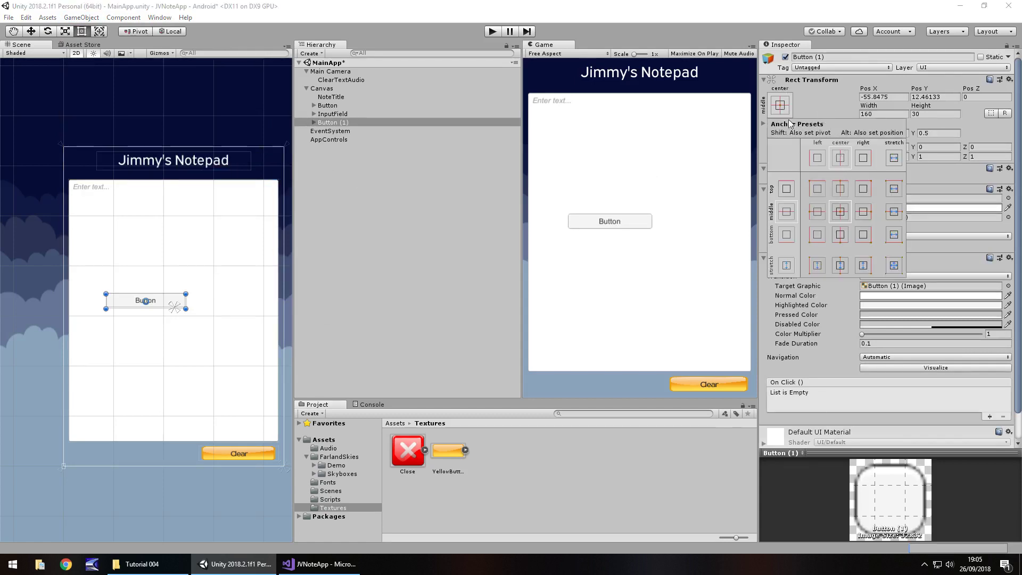
pyautogui.click(863, 189)
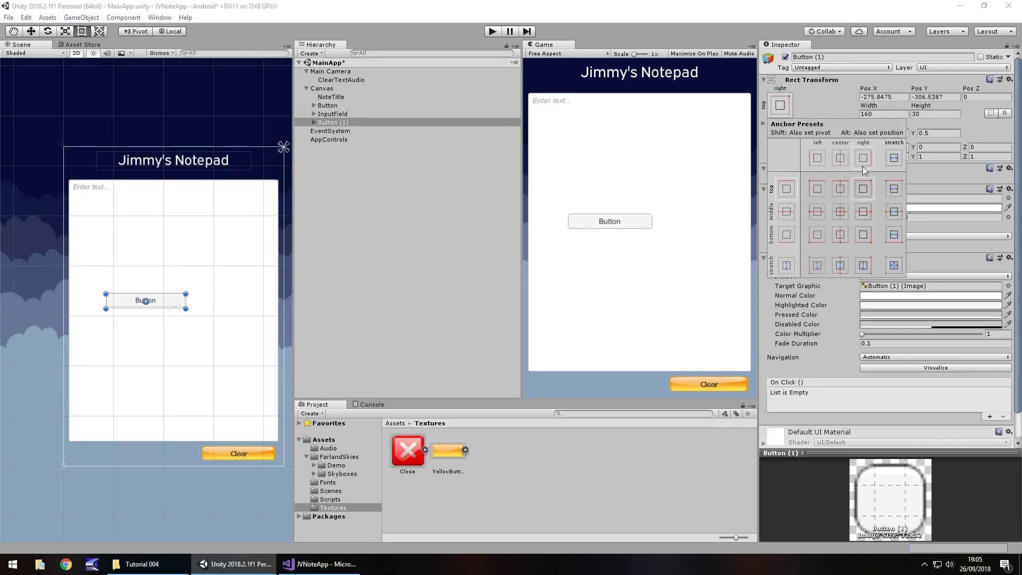
pyautogui.click(882, 96)
pyautogui.write('0')
pyautogui.click(938, 96)
pyautogui.write('0')
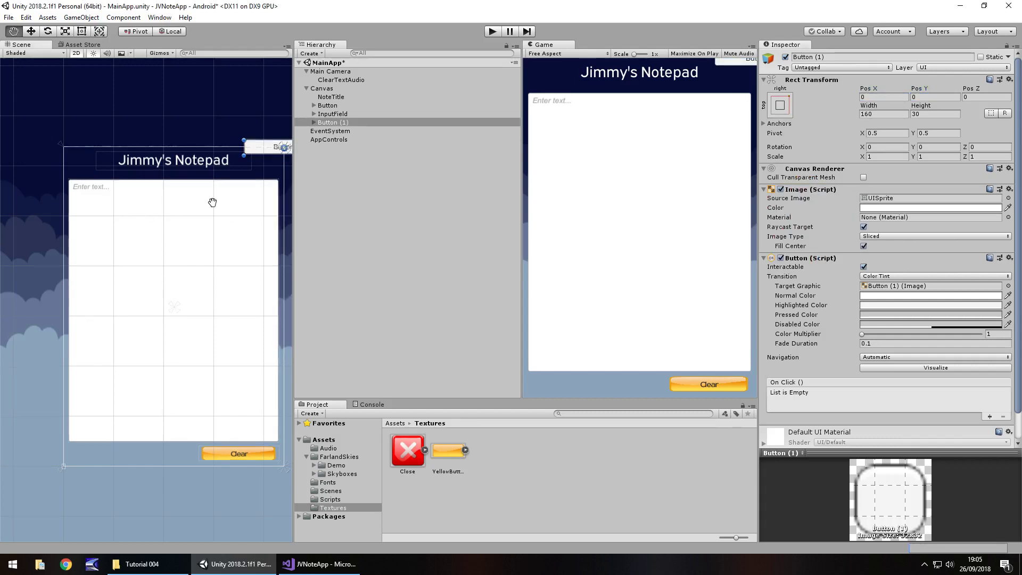
# - Narrow the Jimmy's Notepad title and shrink the button to a 51.4 by 47 square
pyautogui.moveTo(210, 206); pyautogui.dragTo(139, 210, button='middle')
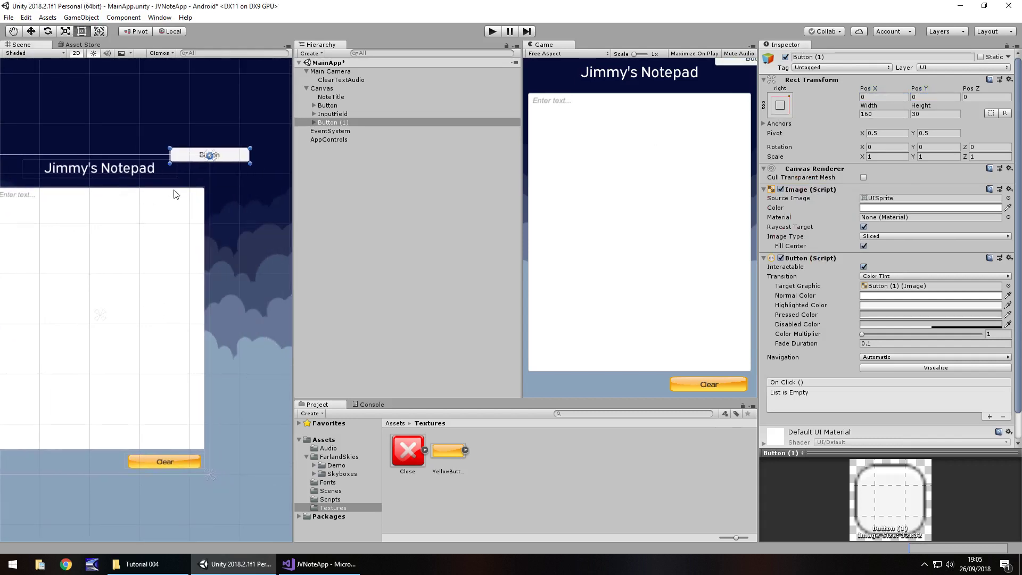
pyautogui.click(115, 176)
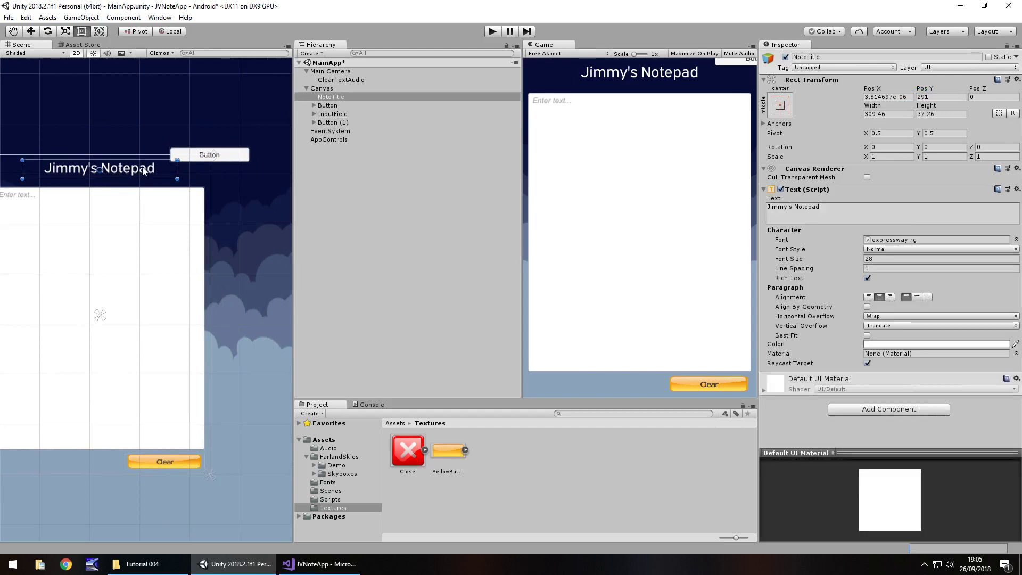
pyautogui.moveTo(178, 168); pyautogui.dragTo(128, 173)
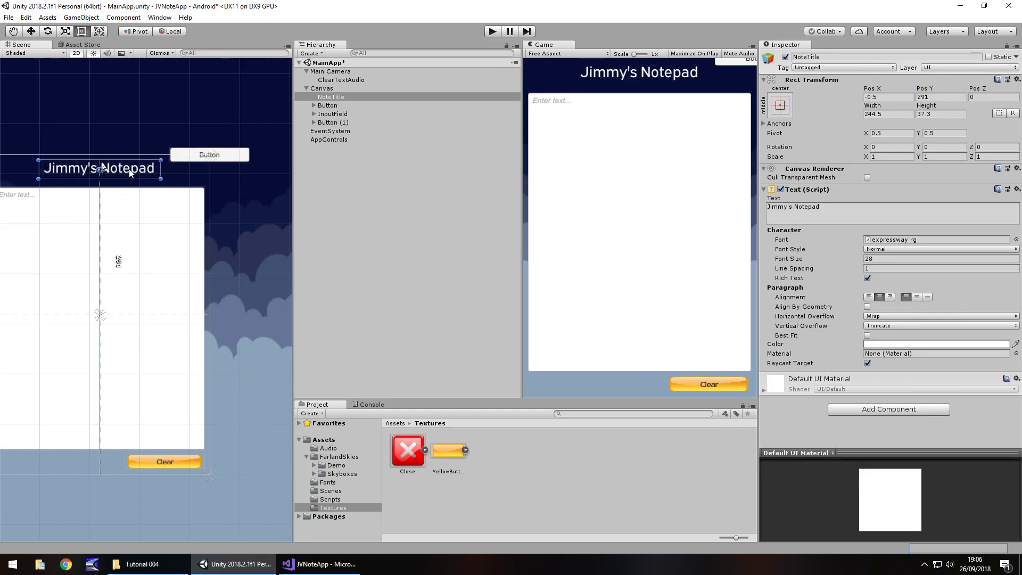
pyautogui.click(233, 156)
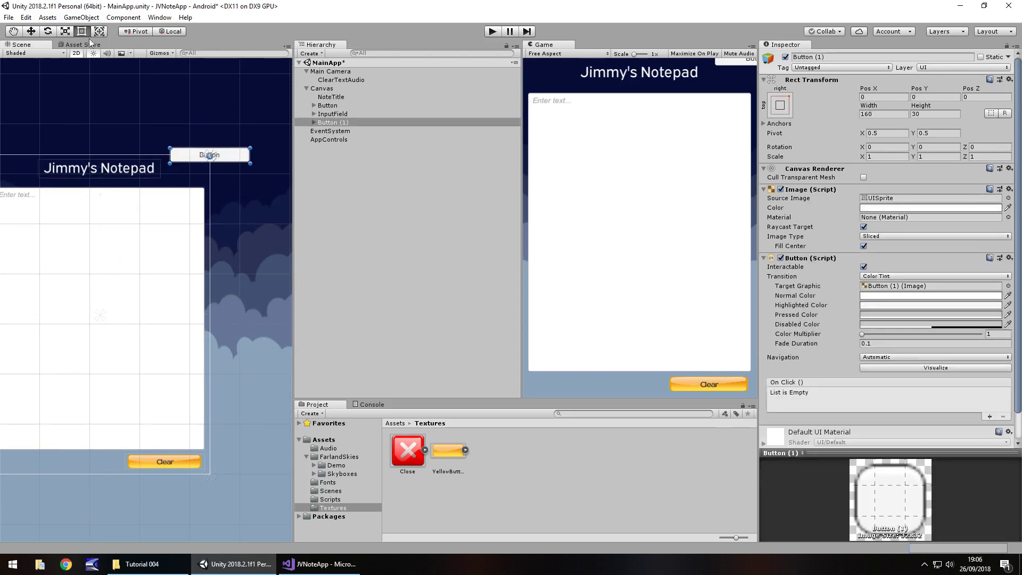
pyautogui.moveTo(251, 164); pyautogui.dragTo(198, 169)
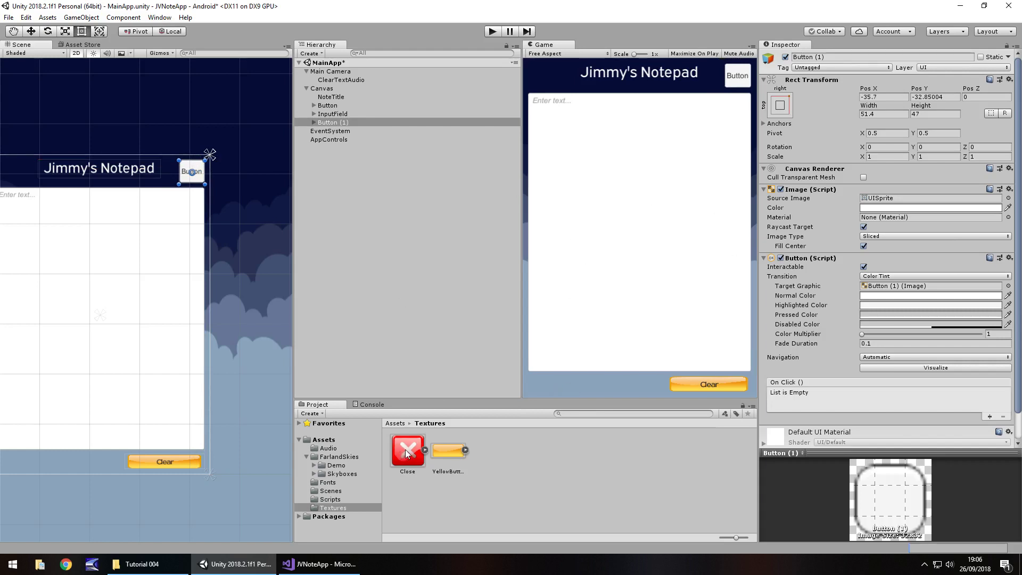
# - Give the button the Close sprite as Source Image and delete its Button label text
pyautogui.moveTo(408, 450); pyautogui.dragTo(878, 201)
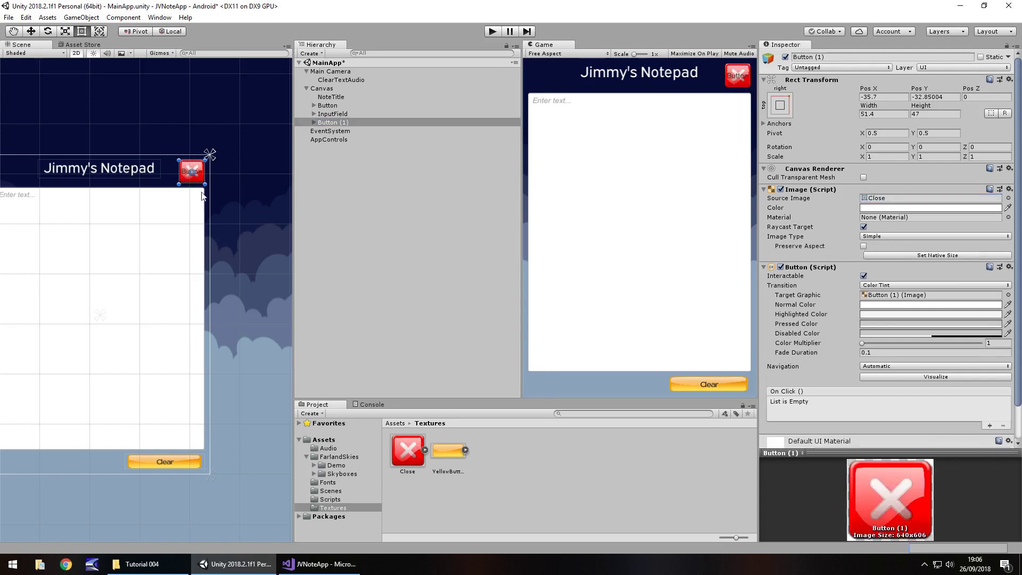
pyautogui.click(314, 123)
pyautogui.click(332, 131)
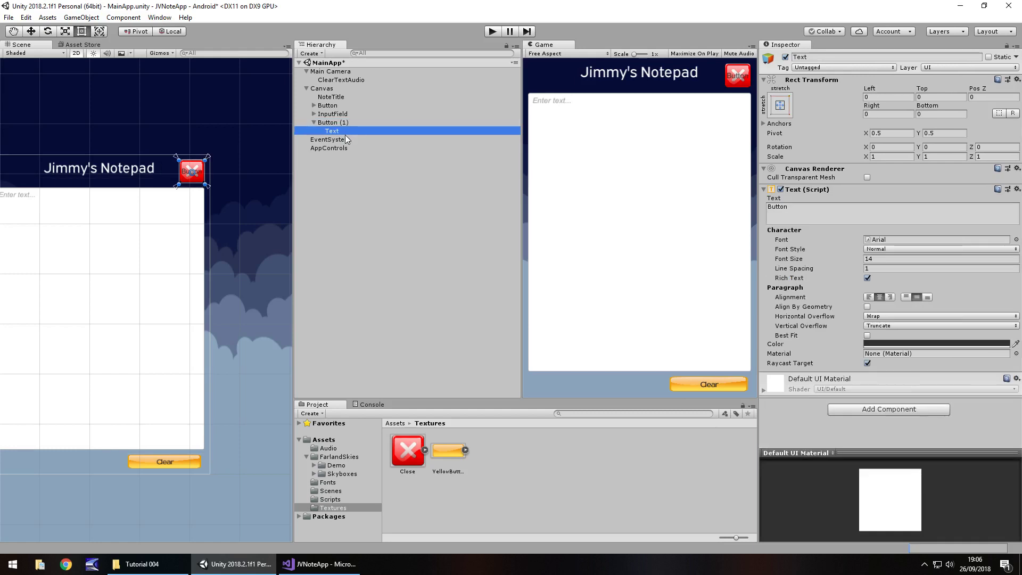
pyautogui.click(818, 215)
pyautogui.press('BackSpace')
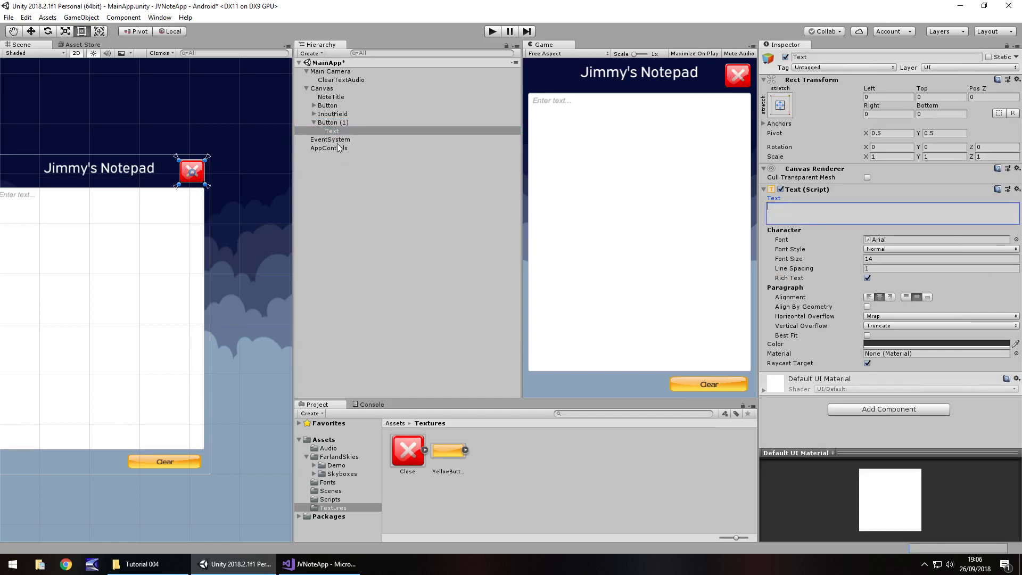
# - Rename the button object to CloseButton
pyautogui.rightClick(335, 125)
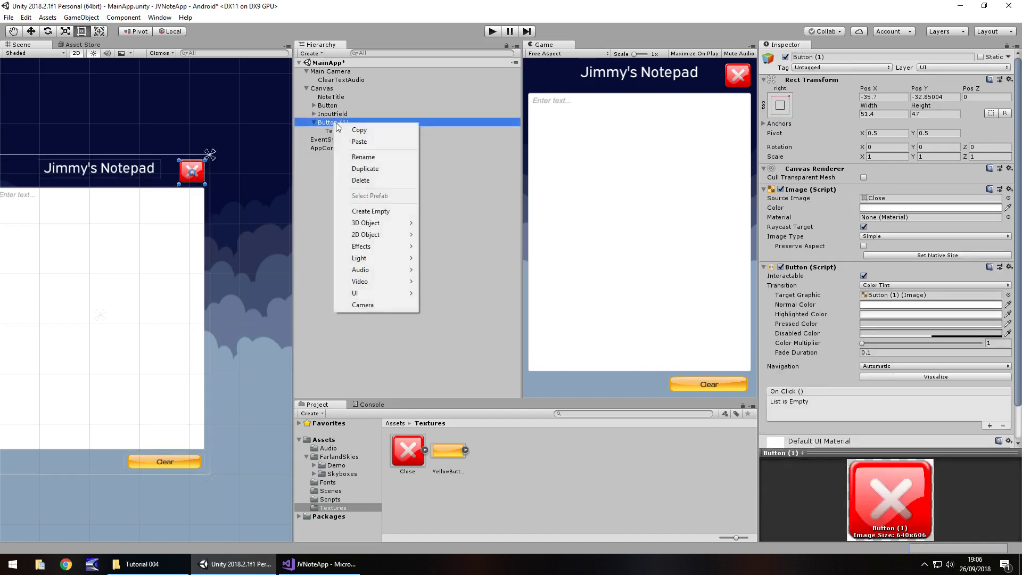
pyautogui.click(374, 156)
pyautogui.write('CloseButton')
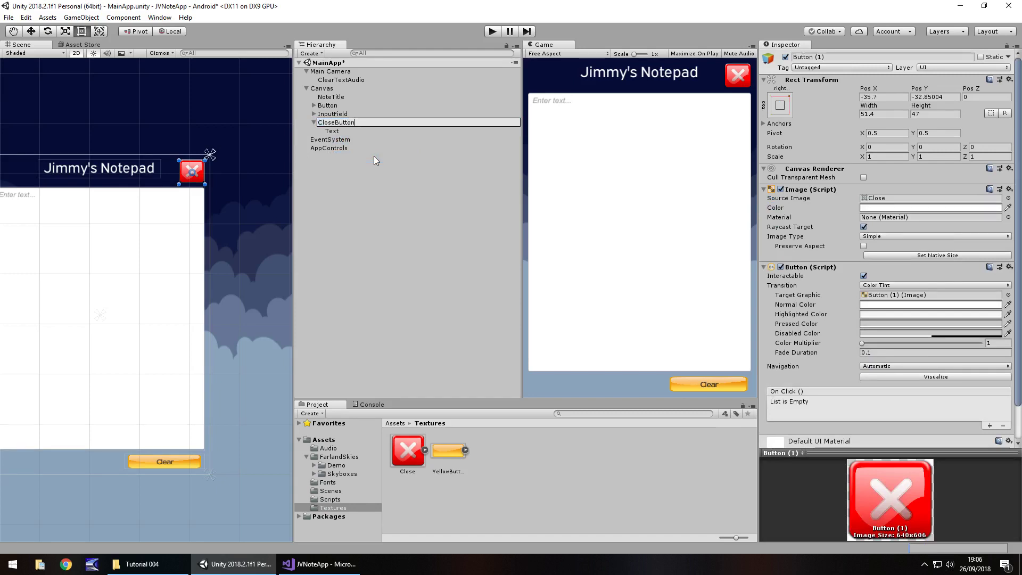
pyautogui.press('Return')
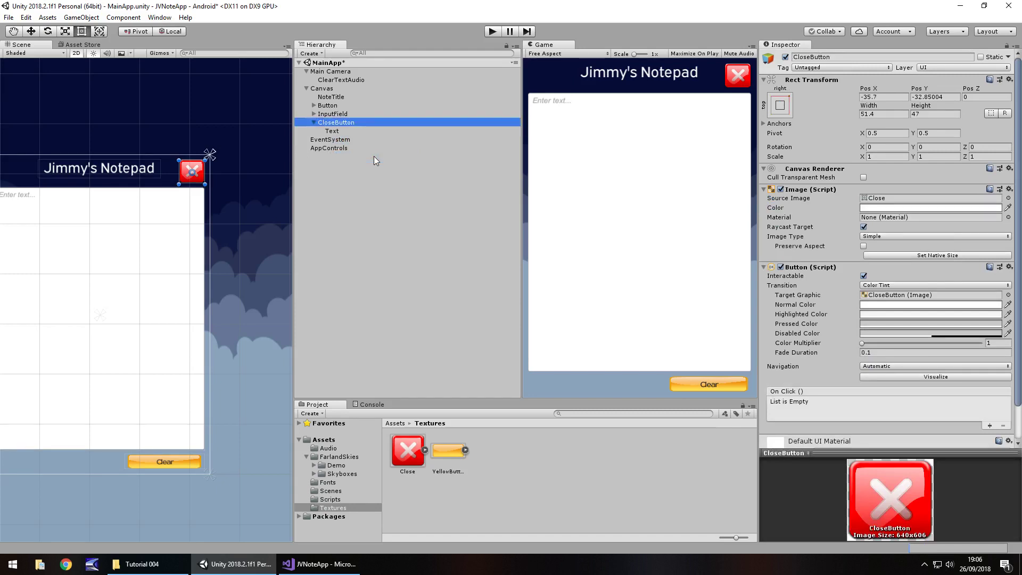
pyautogui.click(313, 122)
# - Duplicate the Clear button, anchor the copy bottom-left, and move it to the notepad's bottom-left
pyautogui.click(332, 106)
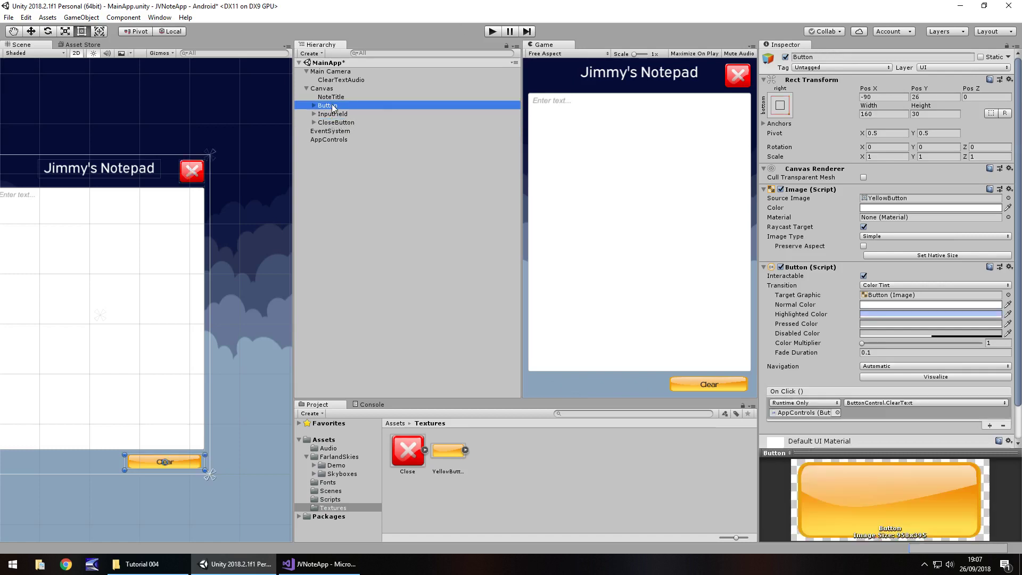
pyautogui.moveTo(252, 247); pyautogui.dragTo(381, 239, button='middle')
pyautogui.hotkey('ctrl', 'd')
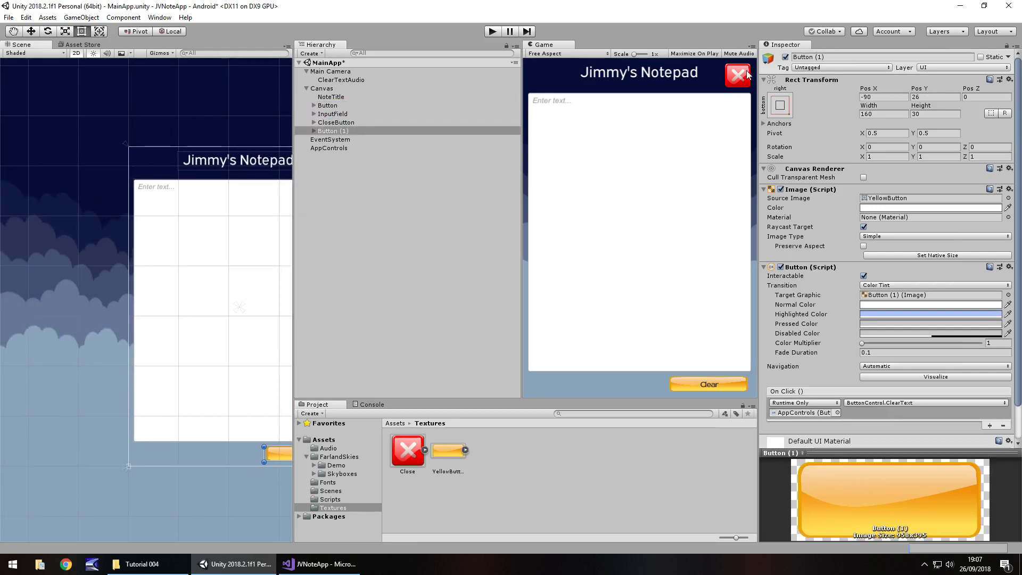
pyautogui.click(781, 106)
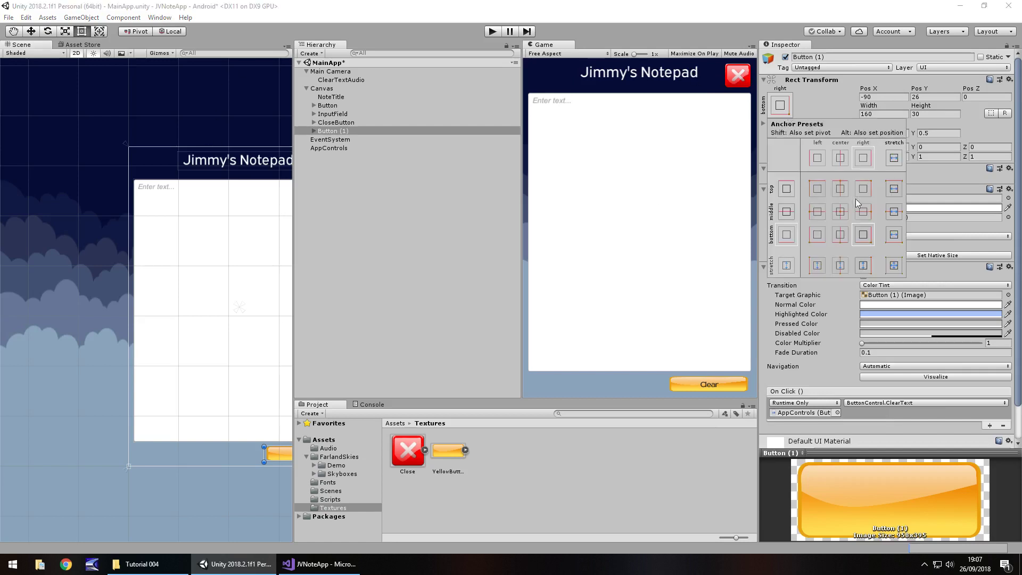
pyautogui.click(817, 235)
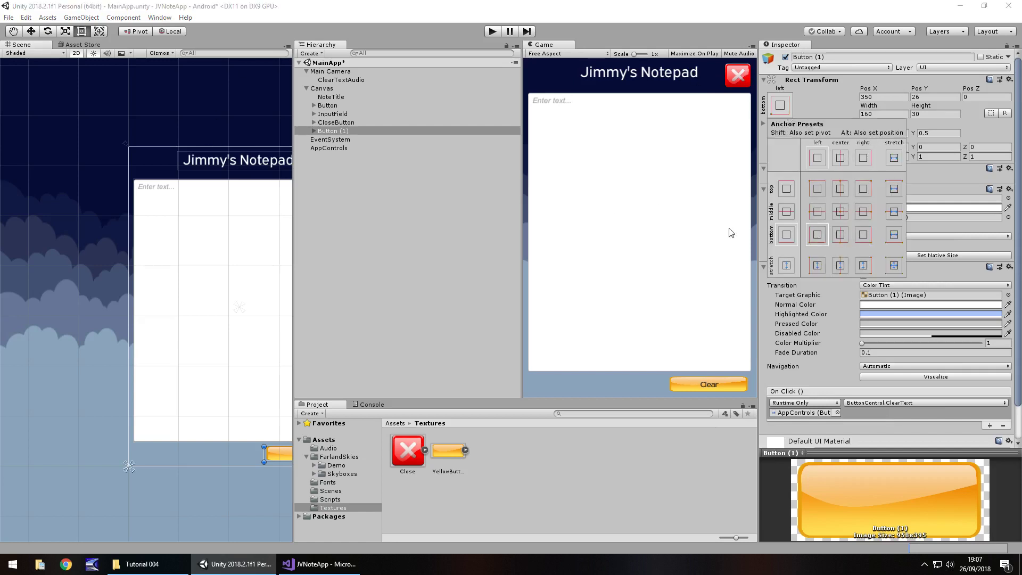
pyautogui.click(279, 451)
pyautogui.moveTo(280, 452); pyautogui.dragTo(146, 456)
# - Change the copy's label text from Clear to Save
pyautogui.click(313, 131)
pyautogui.click(332, 139)
pyautogui.click(815, 206)
pyautogui.write('Save')
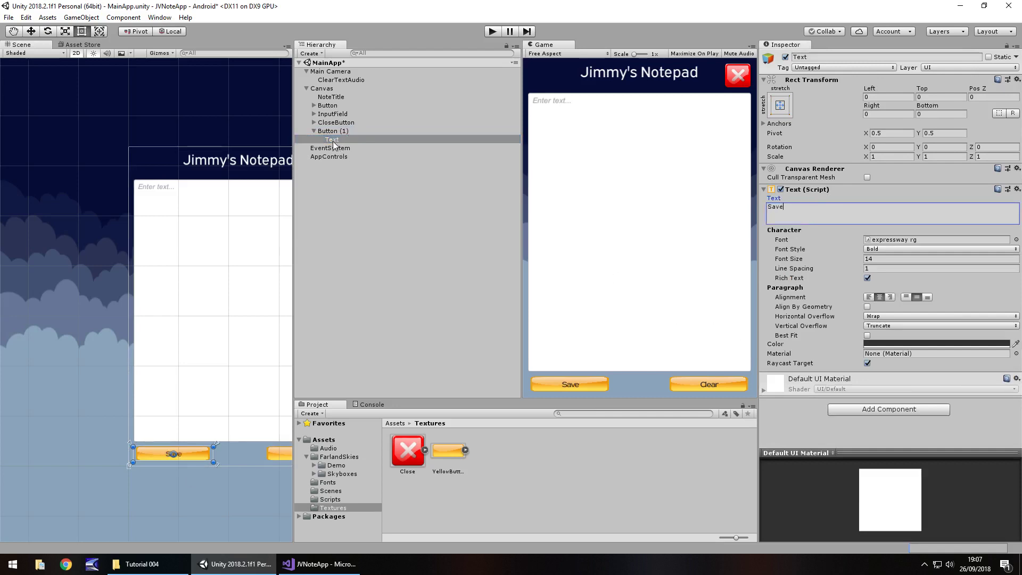
pyautogui.click(329, 130)
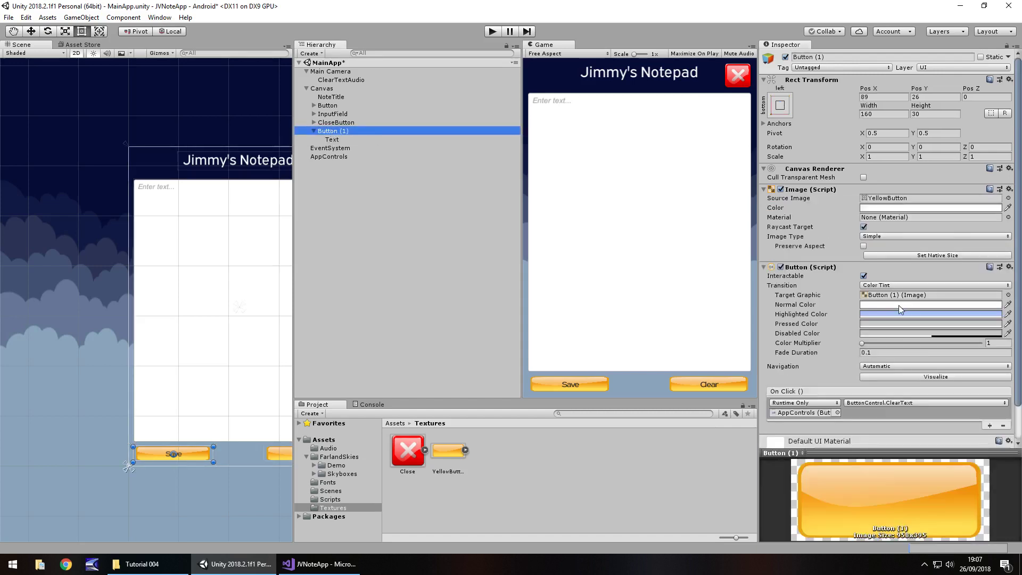
# - Tint the Save button's image colour bright green, 00FF2A
pyautogui.click(908, 208)
pyautogui.click(116, 75)
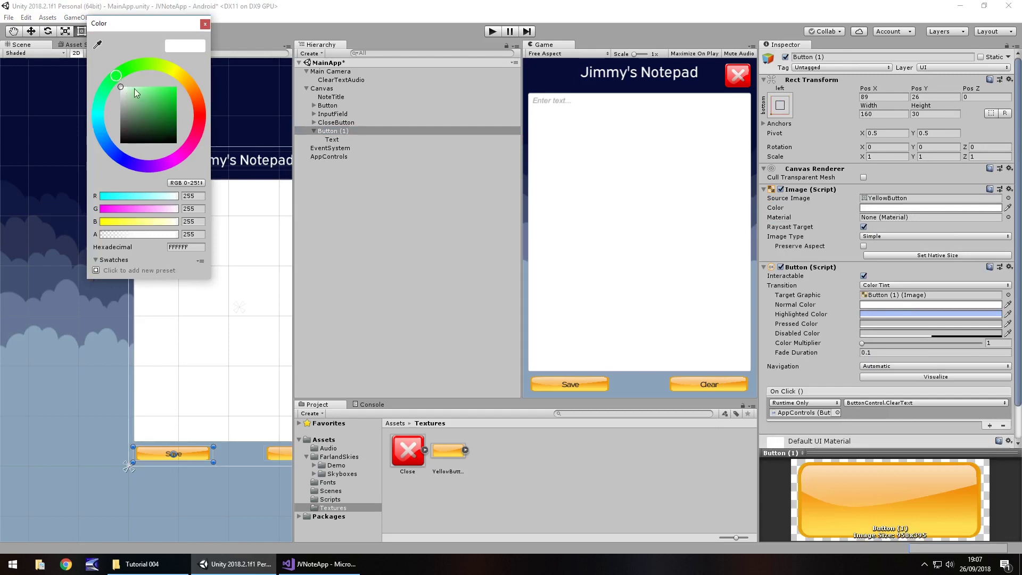
pyautogui.moveTo(136, 88); pyautogui.dragTo(195, 86)
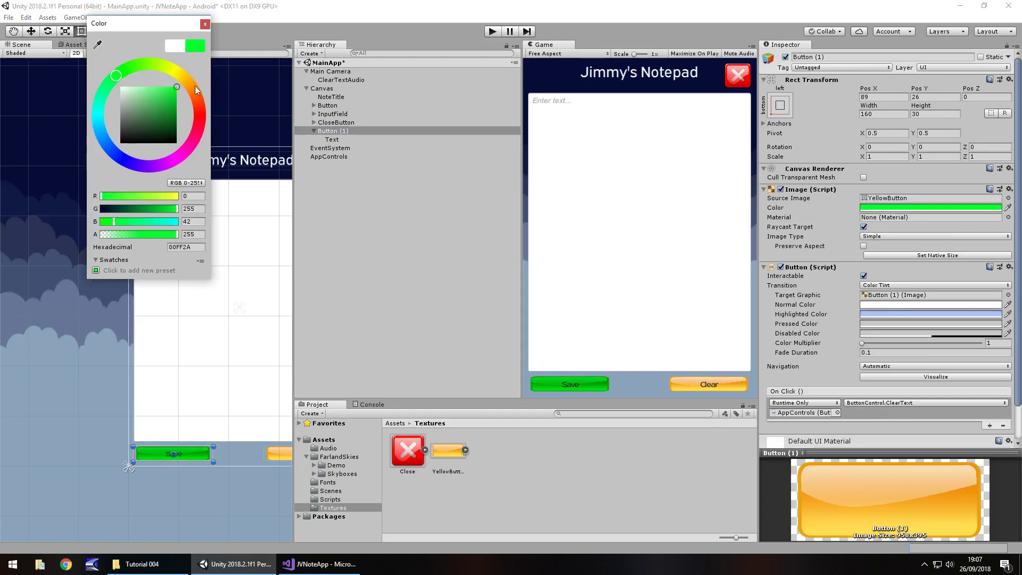
pyautogui.click(204, 24)
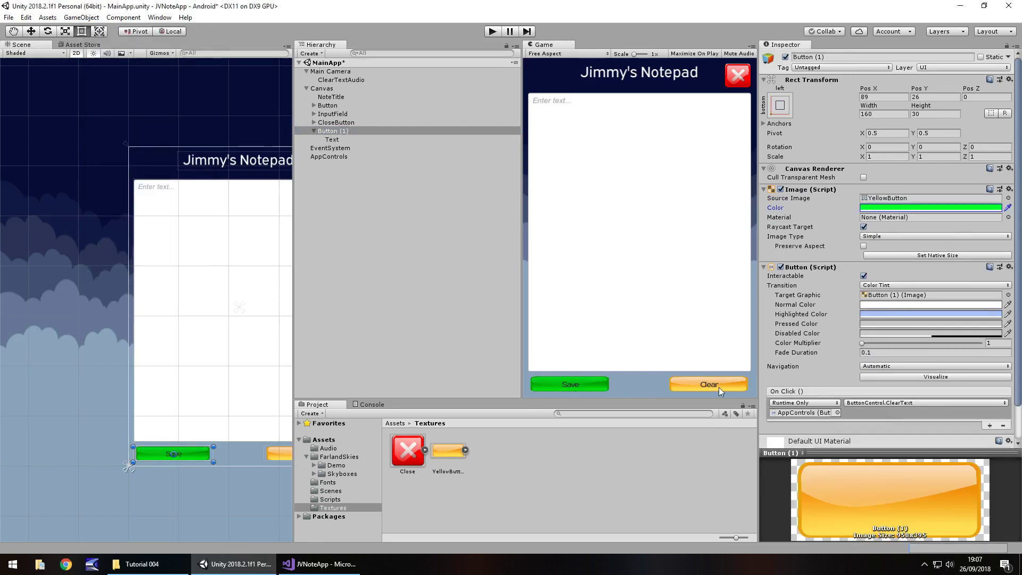